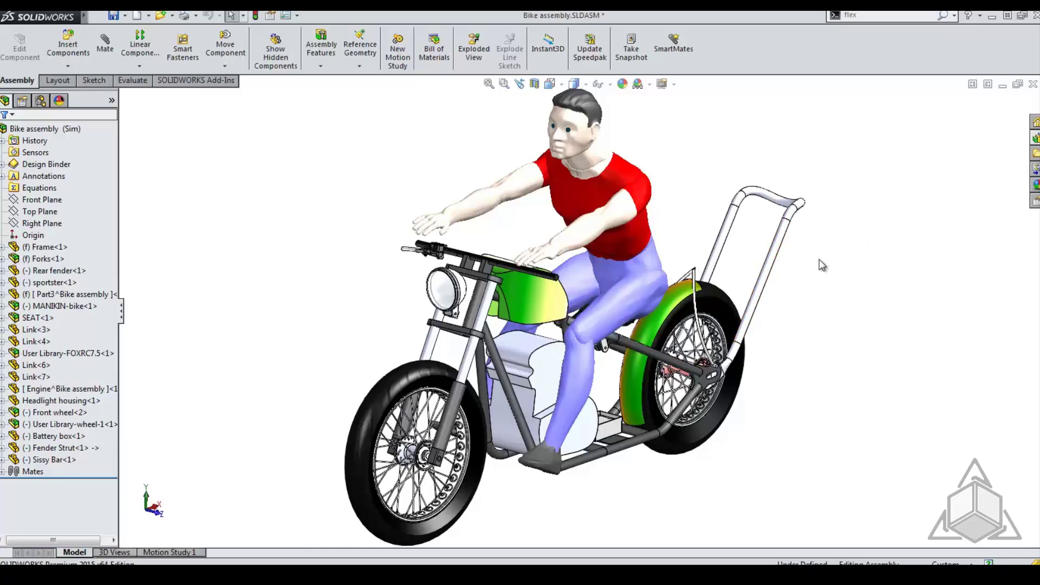
Select the sissy bar on the motorcycle in the bike assembly.
left_click(769, 260)
Open the Sissy Bar as its own part and review its Flex4, Flex5 and Flex6 features.
right_click(769, 259)
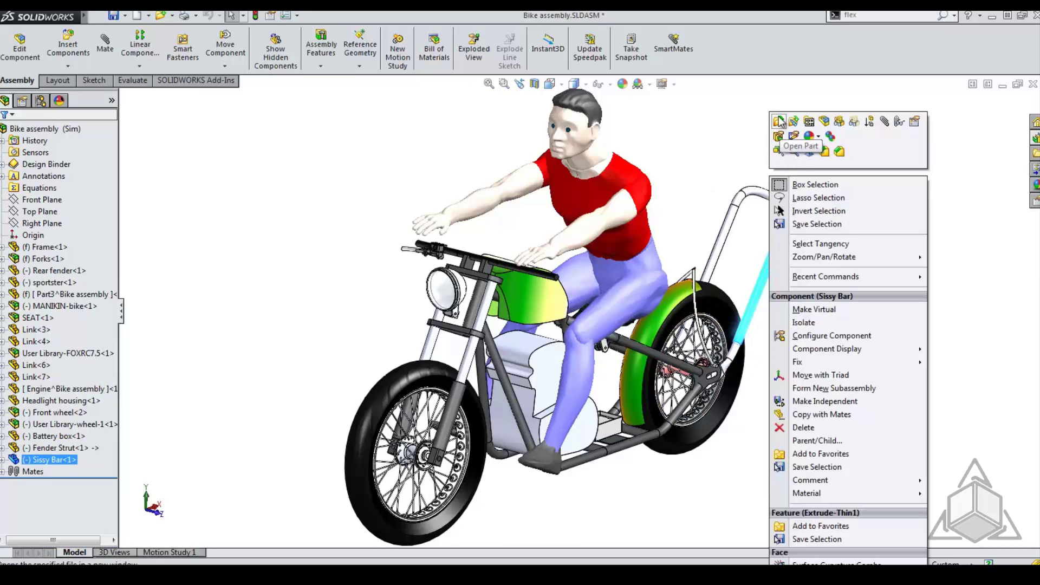
left_click(778, 121)
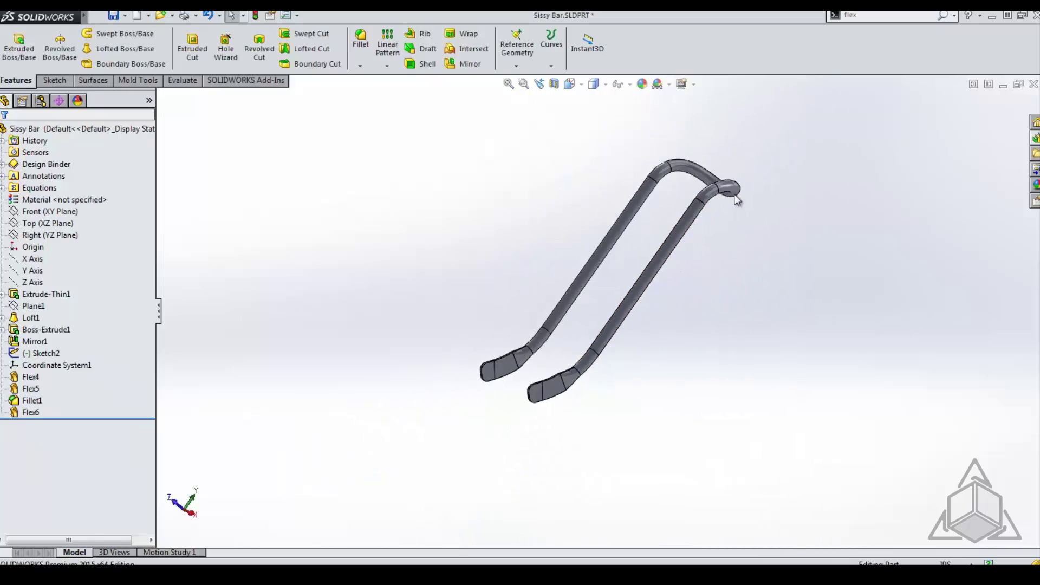
left_click(22, 377)
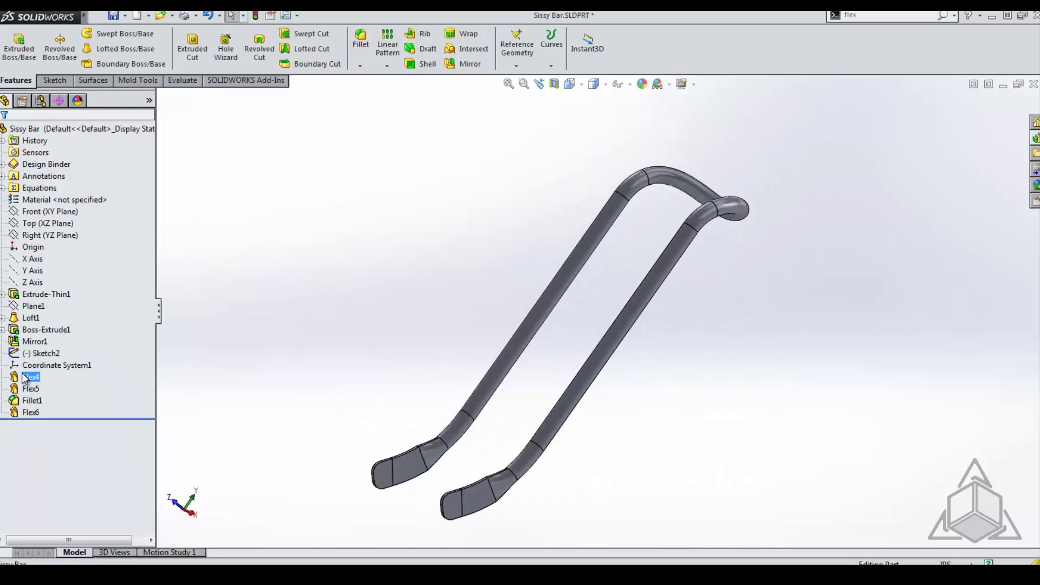
left_click(25, 389)
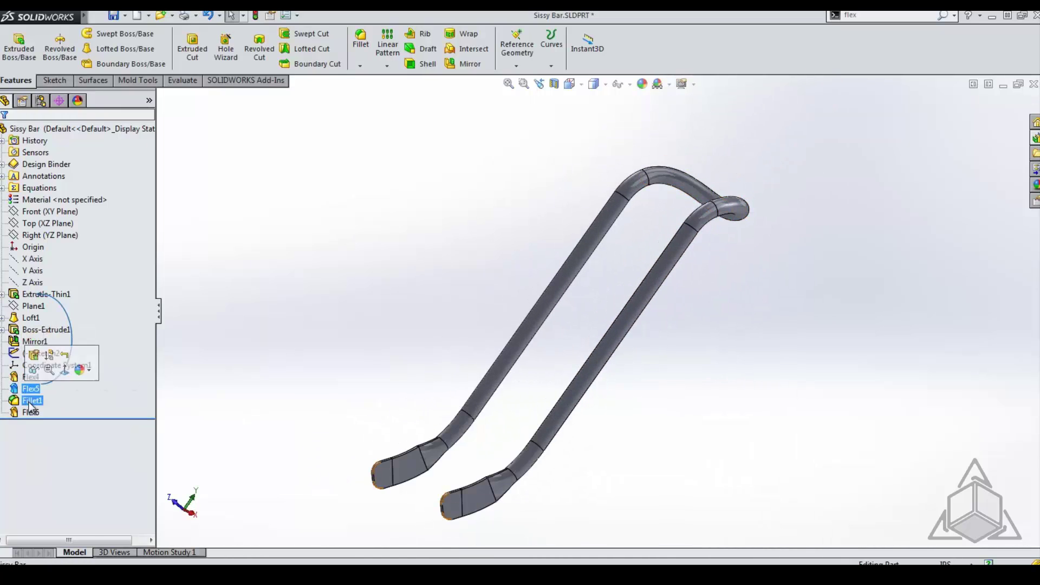
left_click(29, 412)
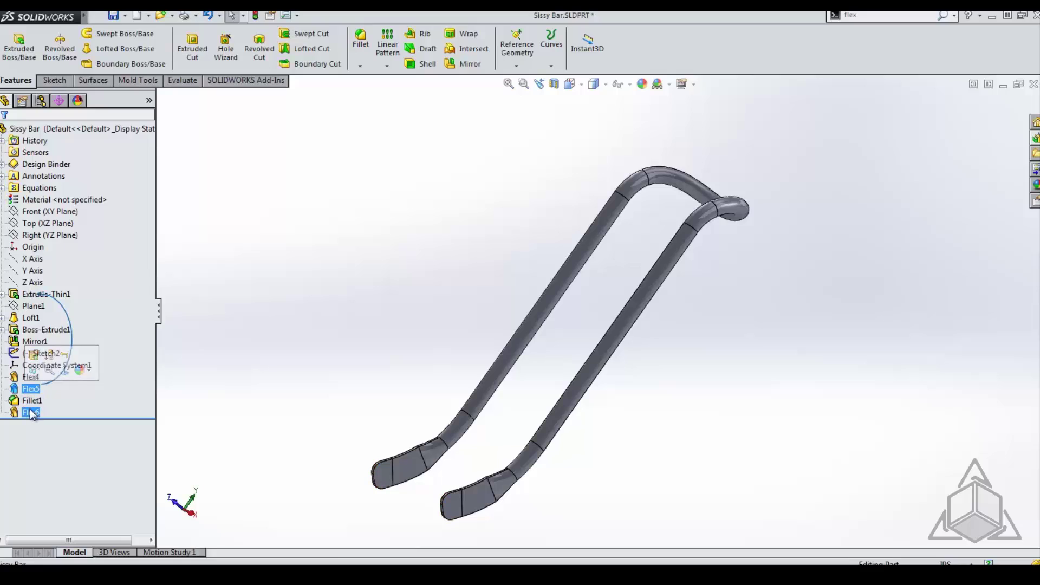
left_click(398, 188)
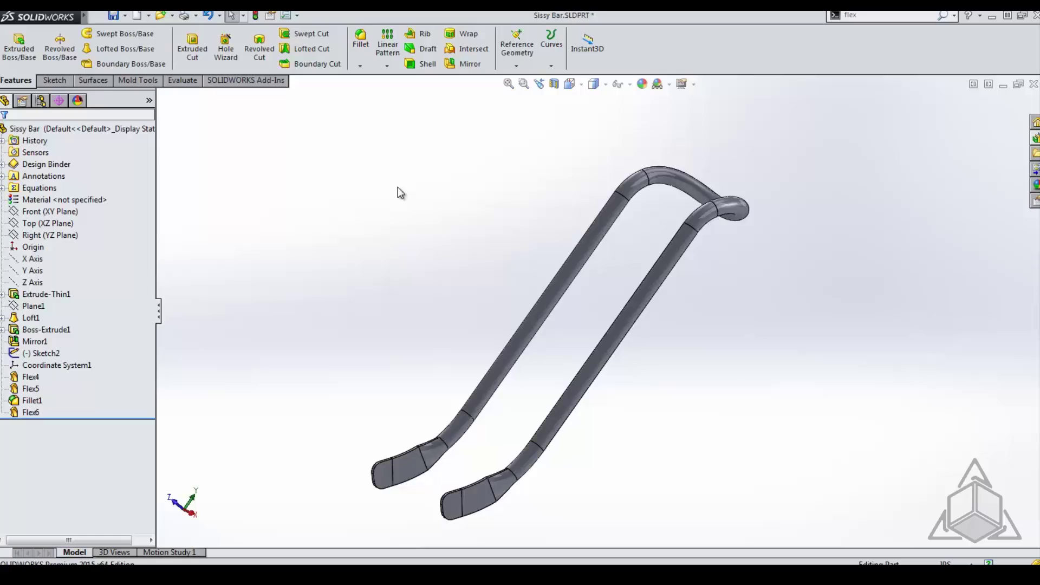
Switch to the straight Sissy Bar_Flex part and browse the Insert > Features commands.
key("ctrl+Tab")
key("ctrl+Tab")
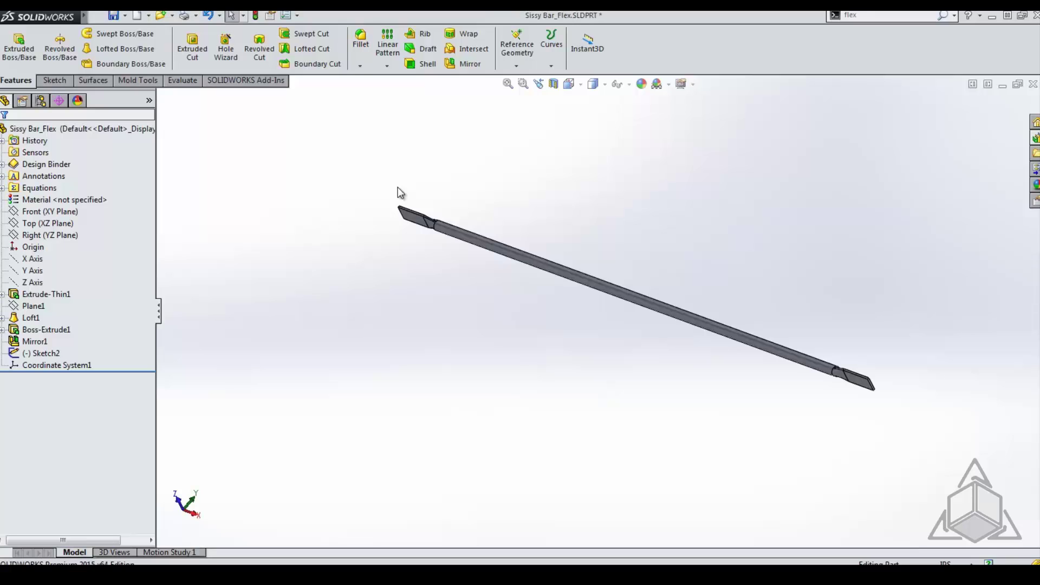
mouse_move(86, 16)
left_click(174, 15)
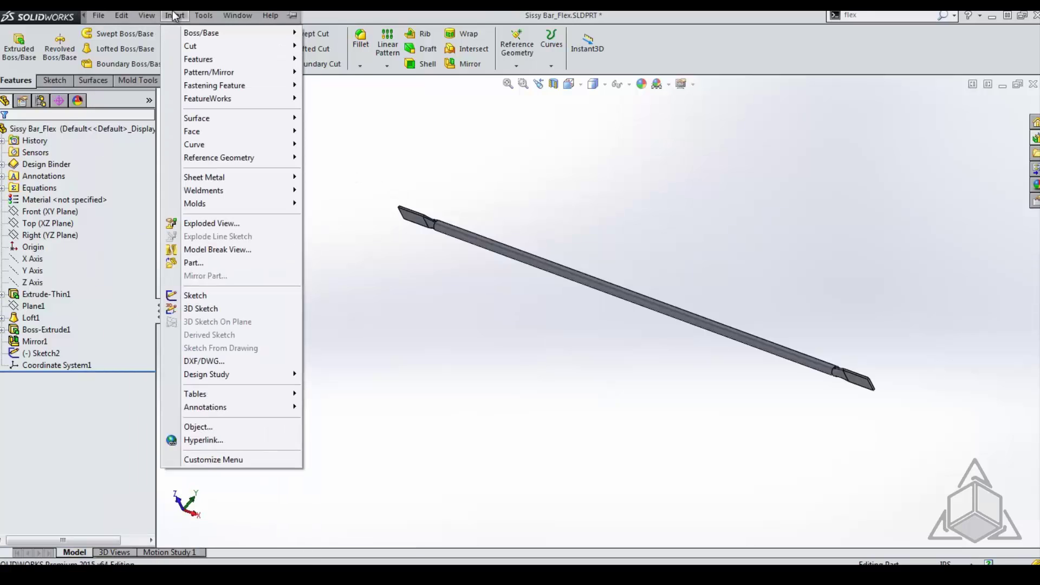
mouse_move(198, 59)
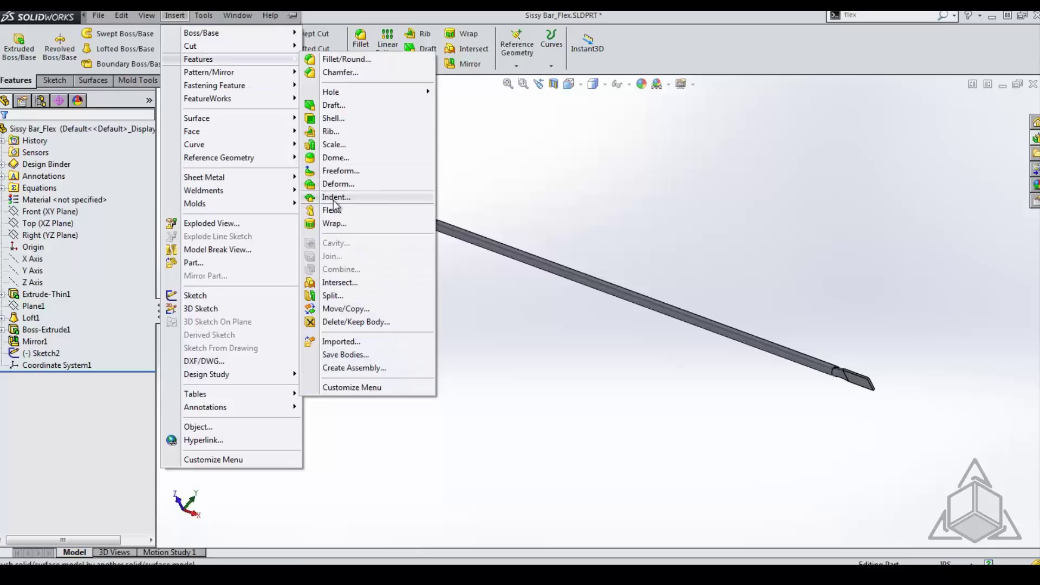
left_click(492, 317)
key("s")
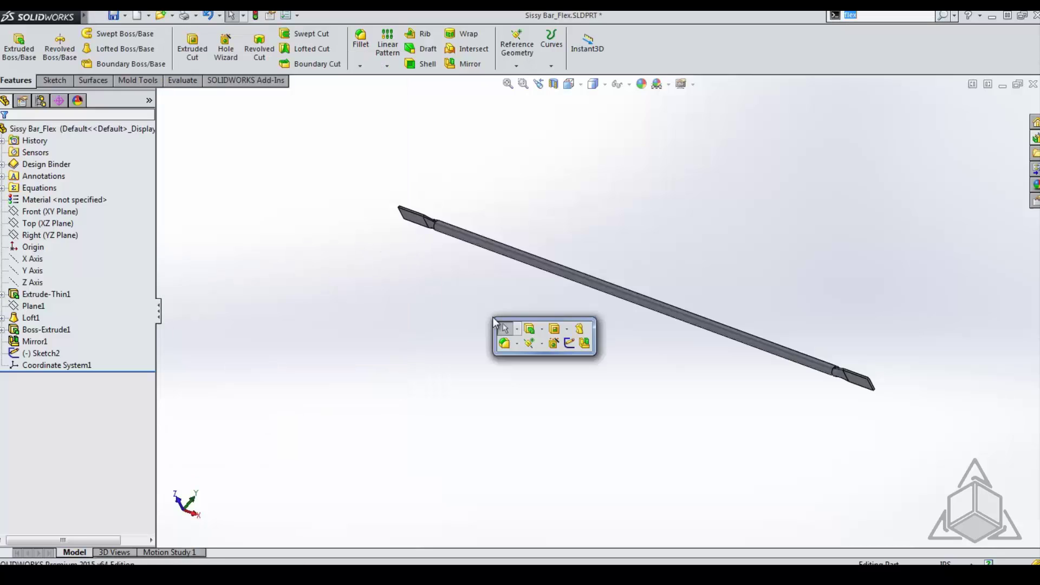
Start a Flex feature with the straight Mirror1 bar as its input body.
left_click(580, 327)
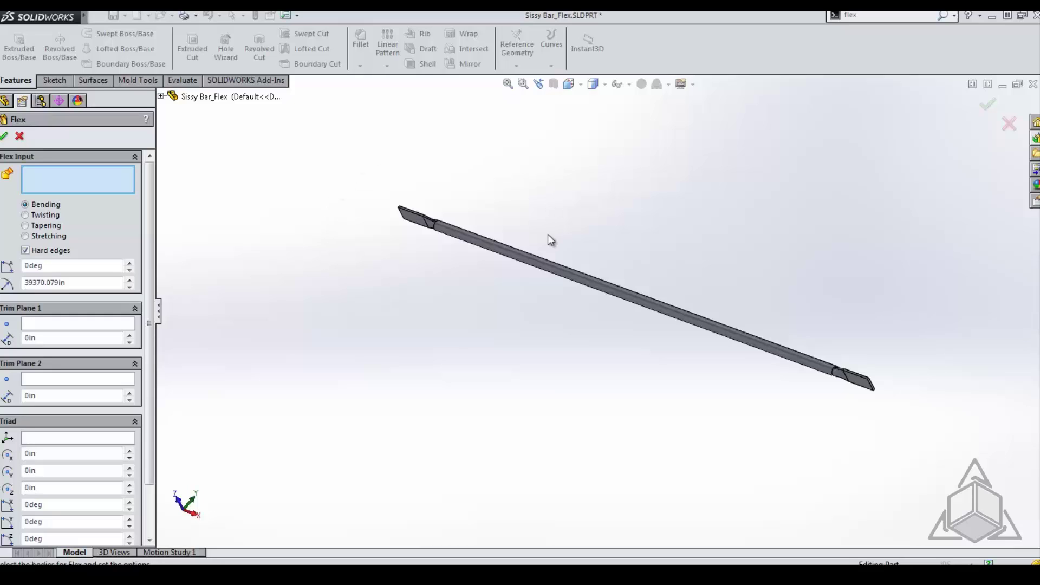
left_click(547, 262)
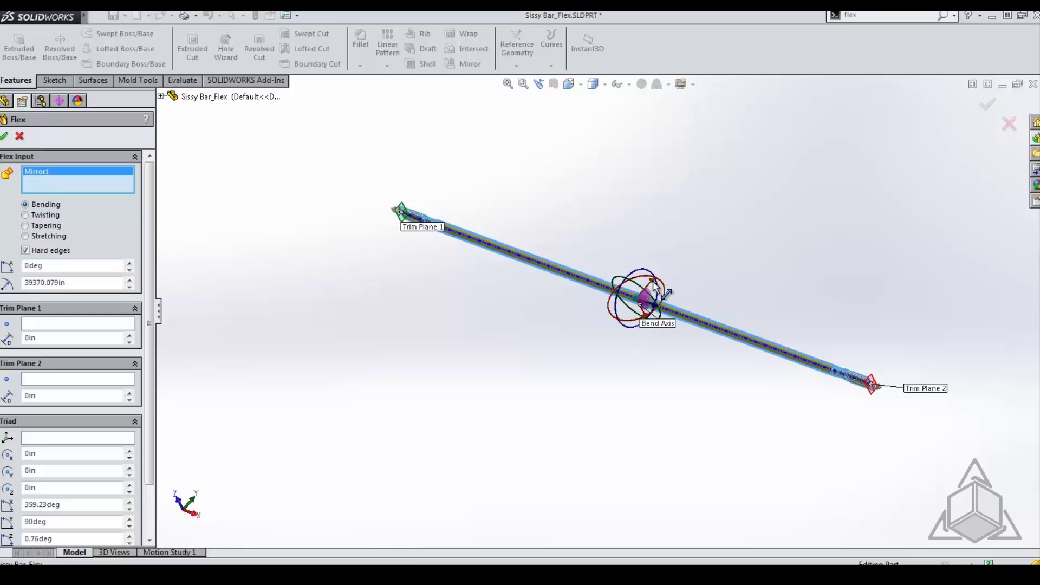
mouse_move(652, 291)
left_mouse_down()
mouse_move(663, 262)
mouse_move(670, 298)
left_mouse_up()
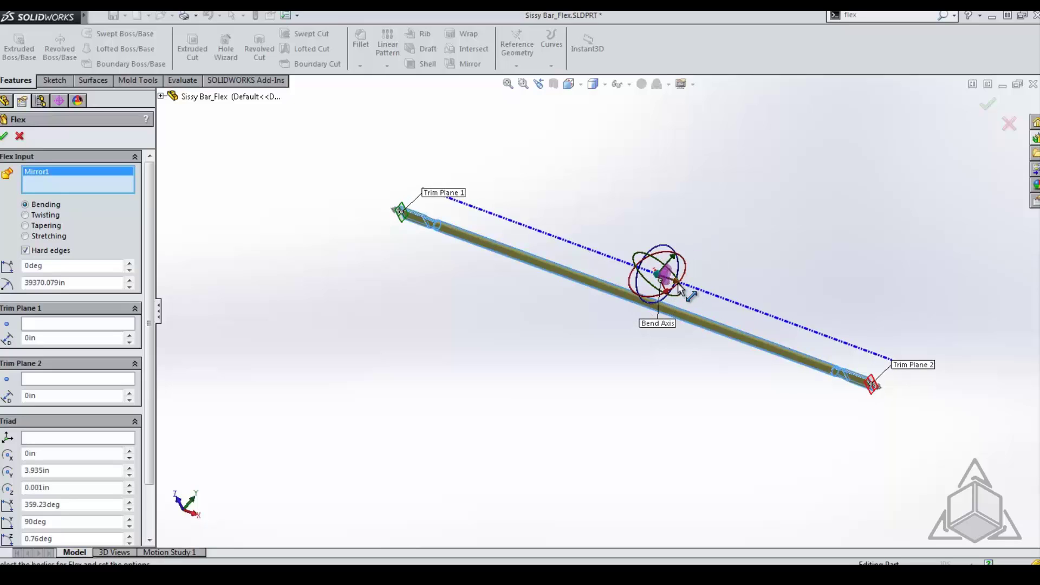
left_click_drag(688, 273, 689, 267)
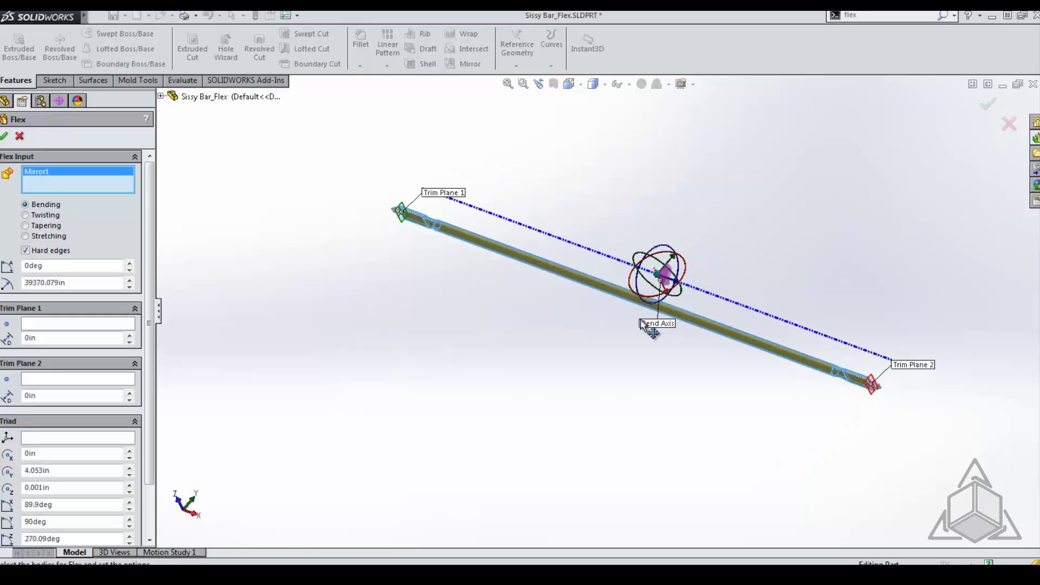
right_click(379, 313)
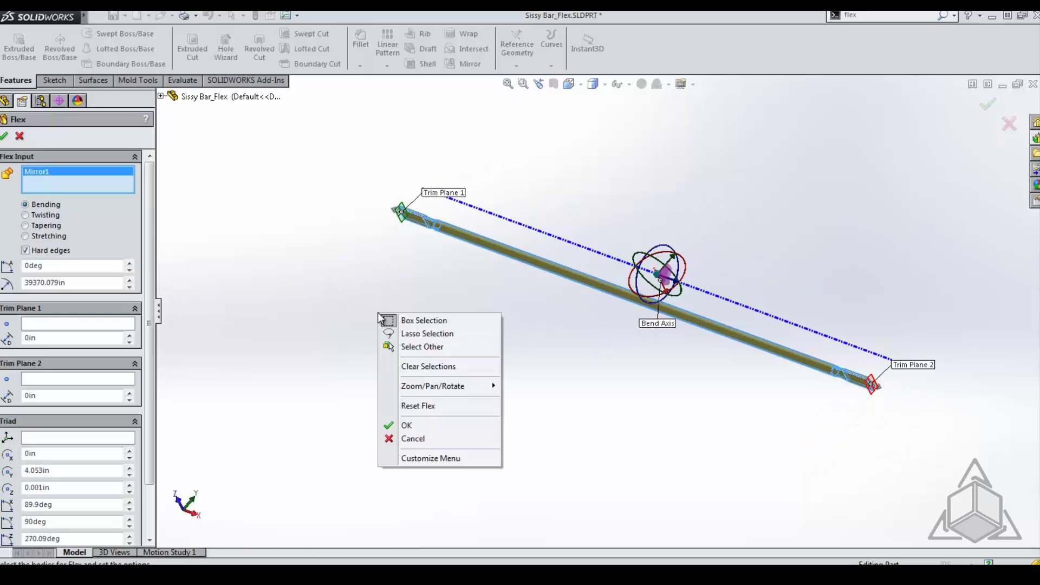
left_click(427, 406)
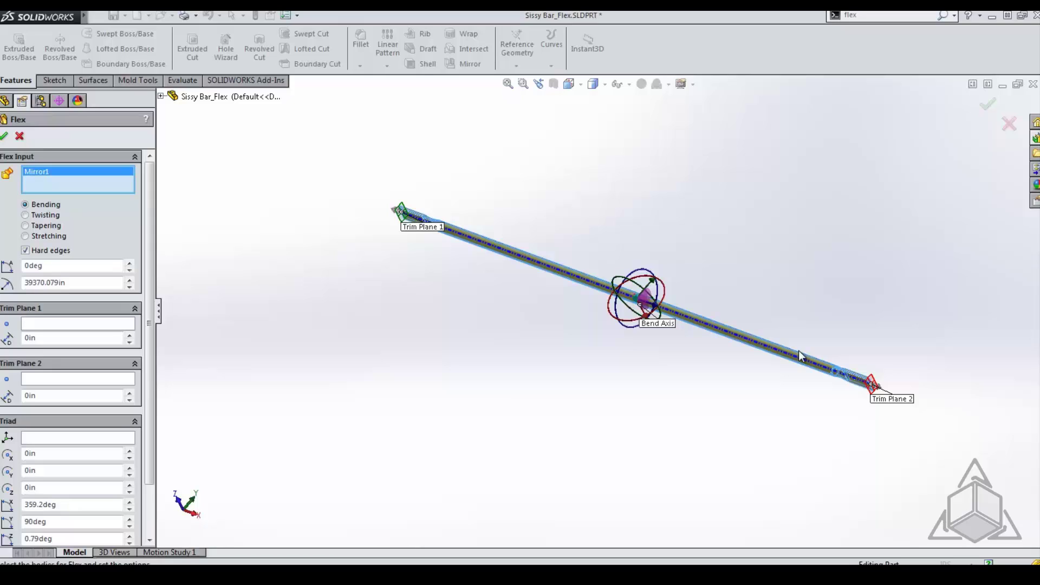
Bend the bar 180deg with both trim planes at 30in and accept it as Flex4.
double_click(53, 265)
type("180")
key("Return")
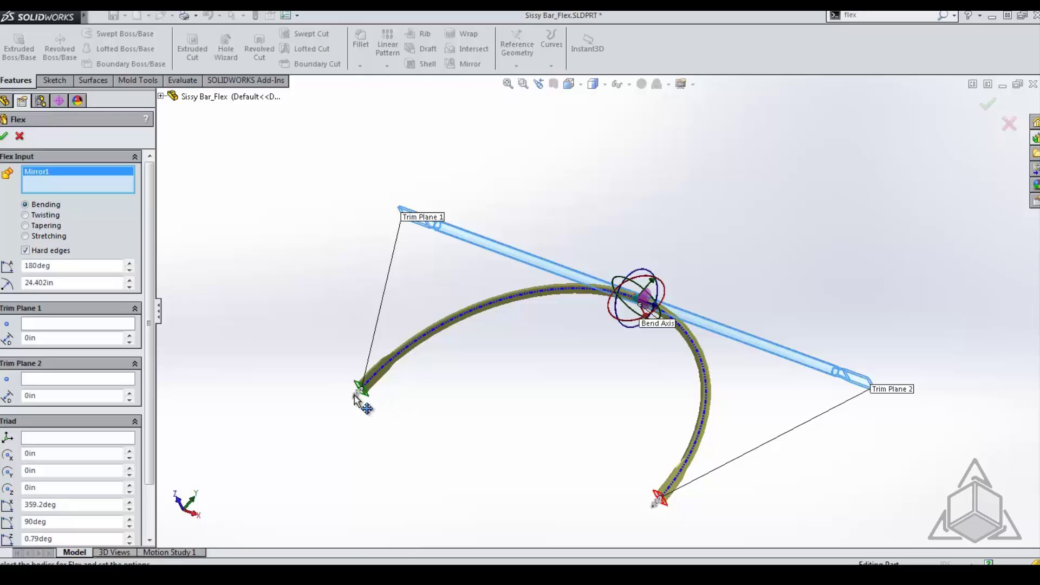
left_click_drag(353, 395, 569, 296)
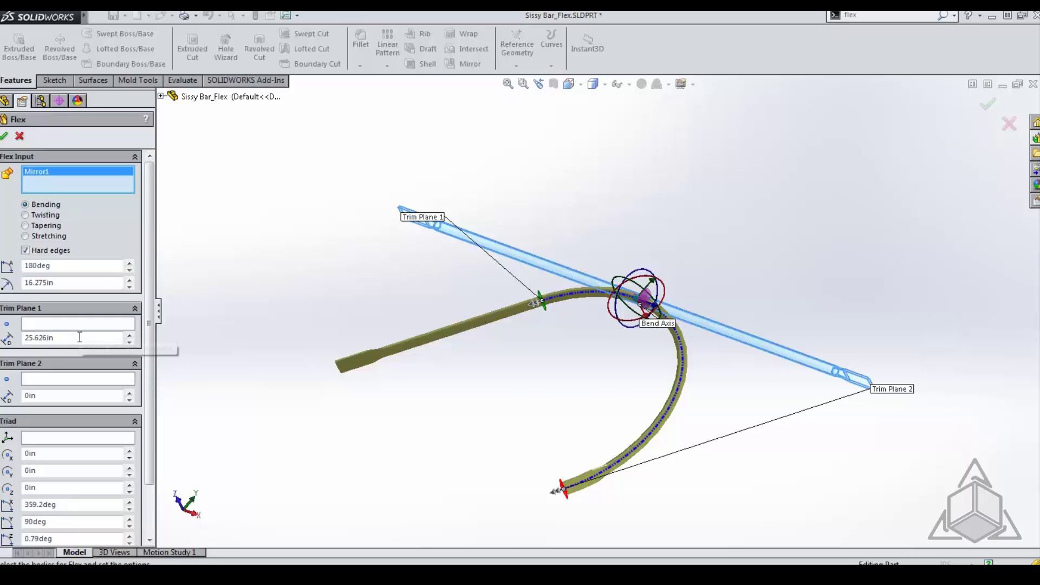
left_click_drag(80, 336, 7, 349)
type("30")
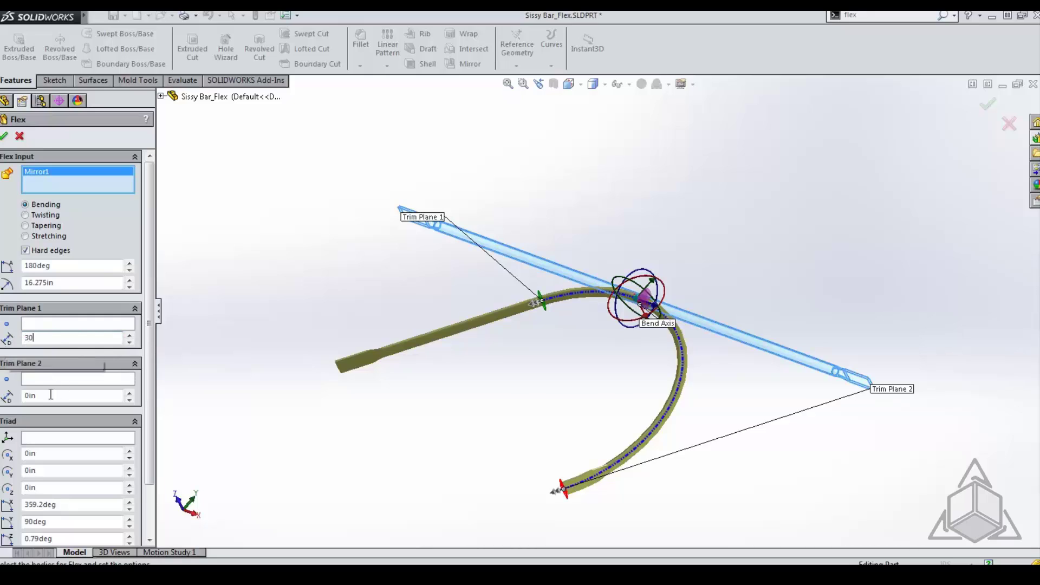
left_click_drag(59, 395, 4, 398)
type("30")
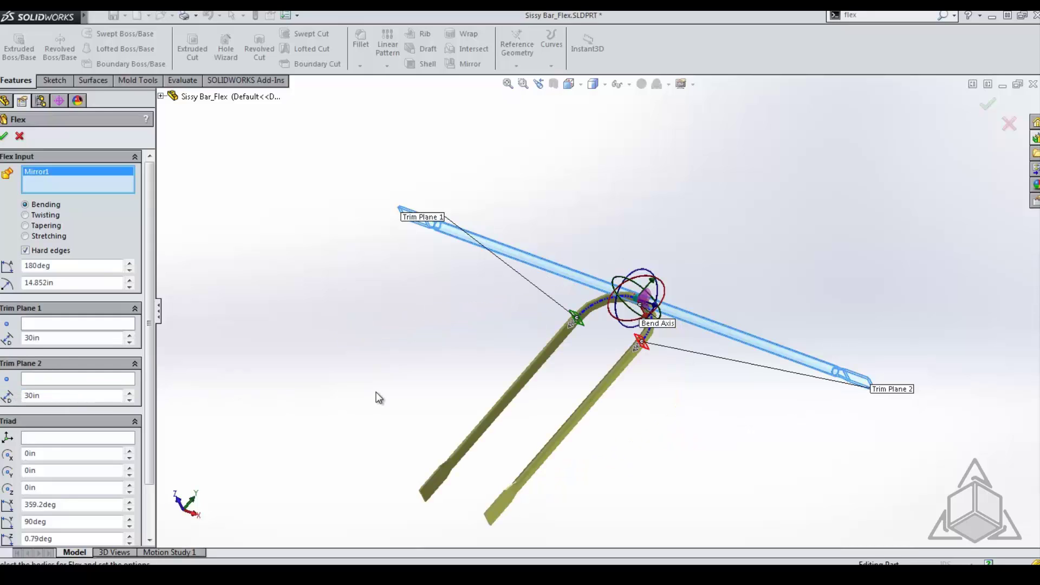
left_click(4, 135)
Start a second Flex on the U-shaped Flex4 body and rotate its triad 90deg about X.
key("s")
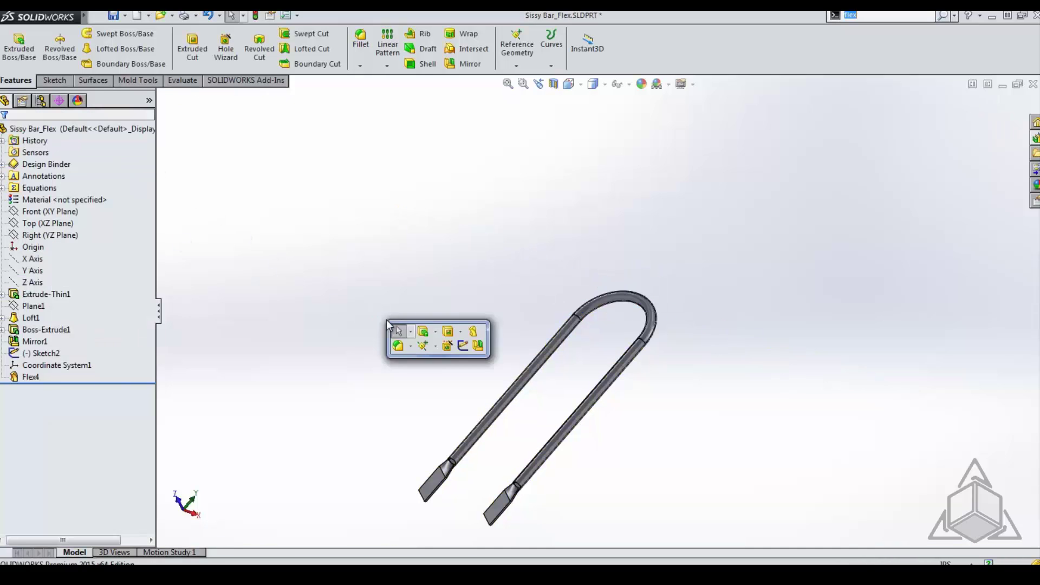
left_click(475, 332)
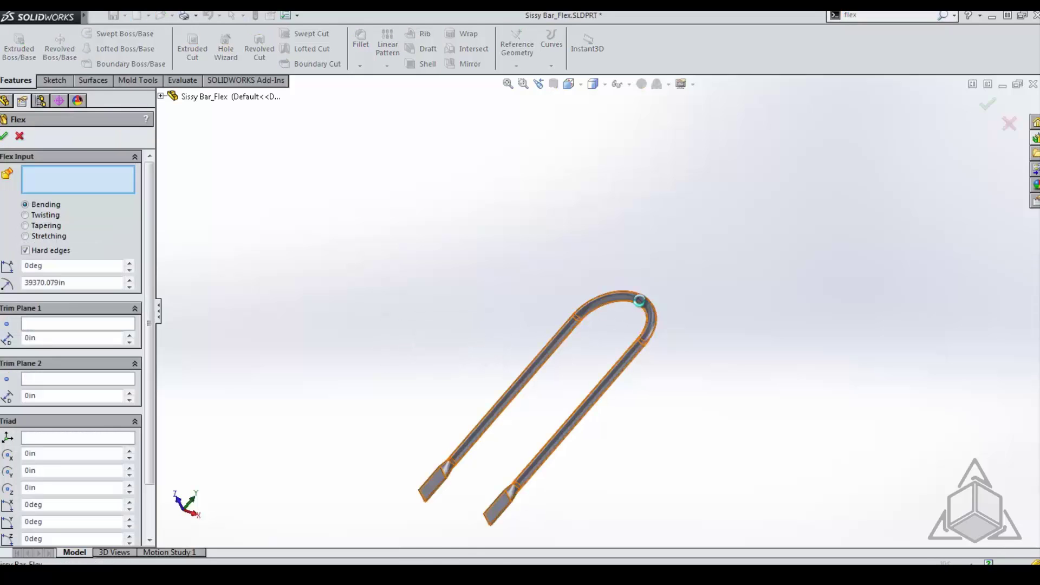
left_click(639, 300)
middle_click_drag(643, 461, 558, 346)
scroll(556, 336, "down", 2)
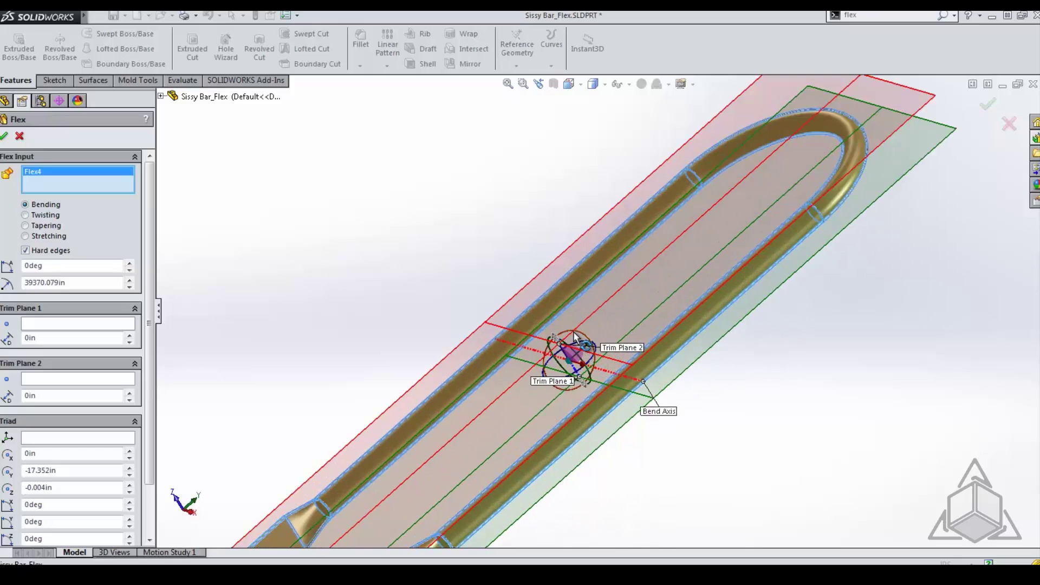
left_click_drag(556, 335, 536, 366)
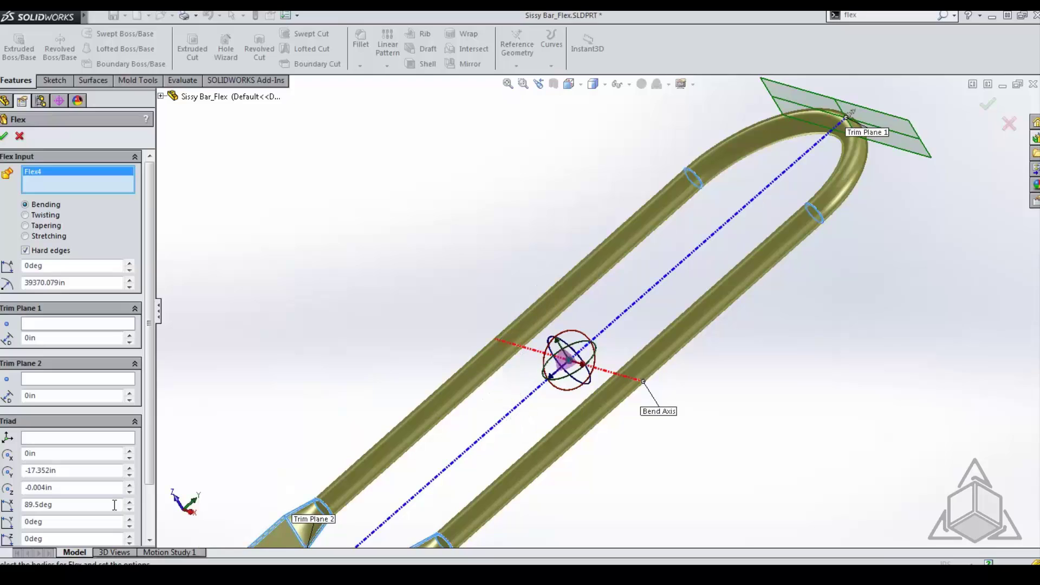
double_click(70, 506)
type("90")
key("Return")
key("f")
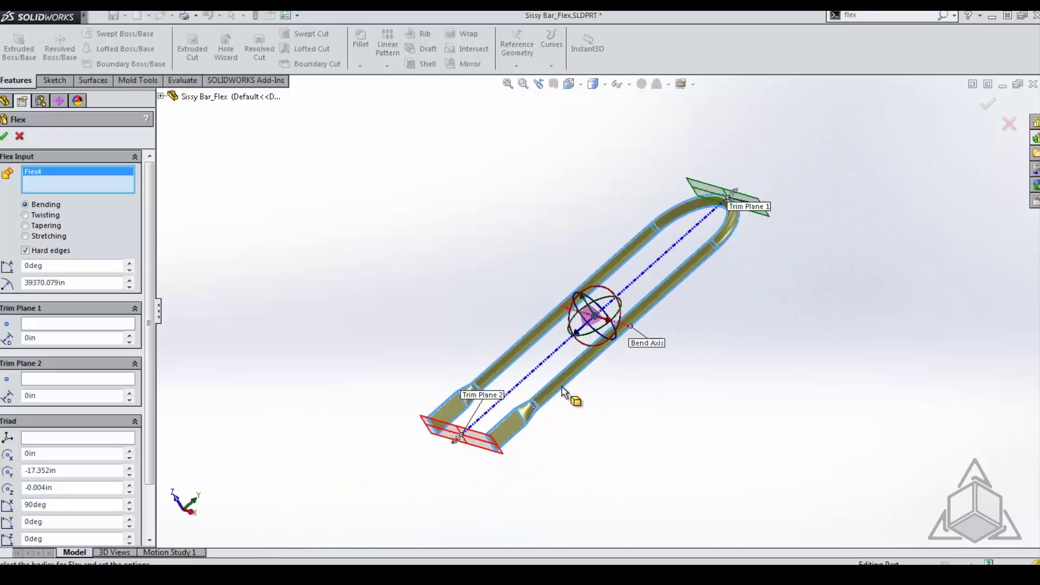
Raise Trim Plane 2, move the bend axis onto it, bend the top, and rebuild.
left_click_drag(448, 452, 683, 237)
middle_click_drag(747, 280, 755, 301)
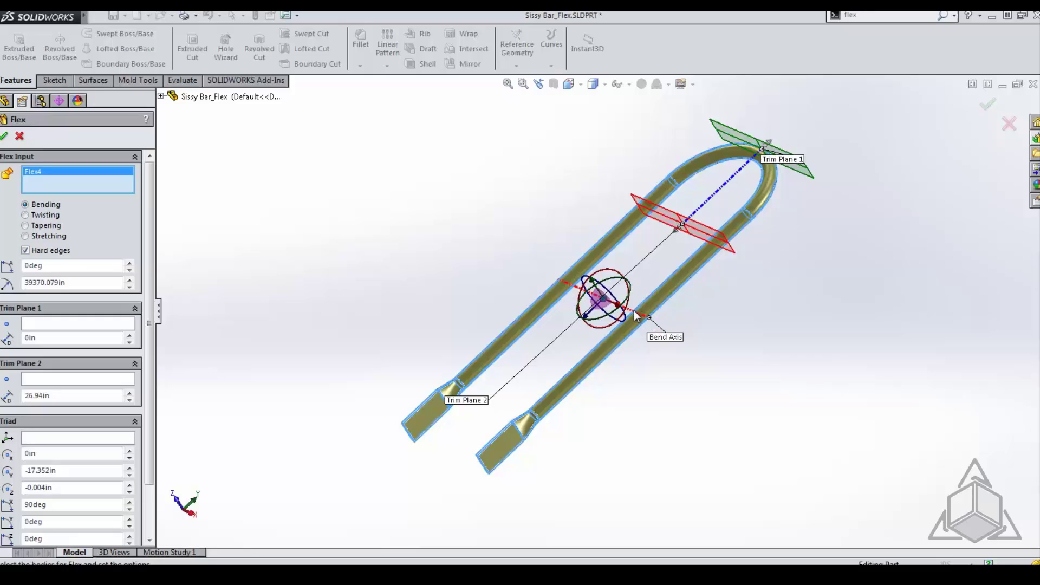
right_click(605, 301)
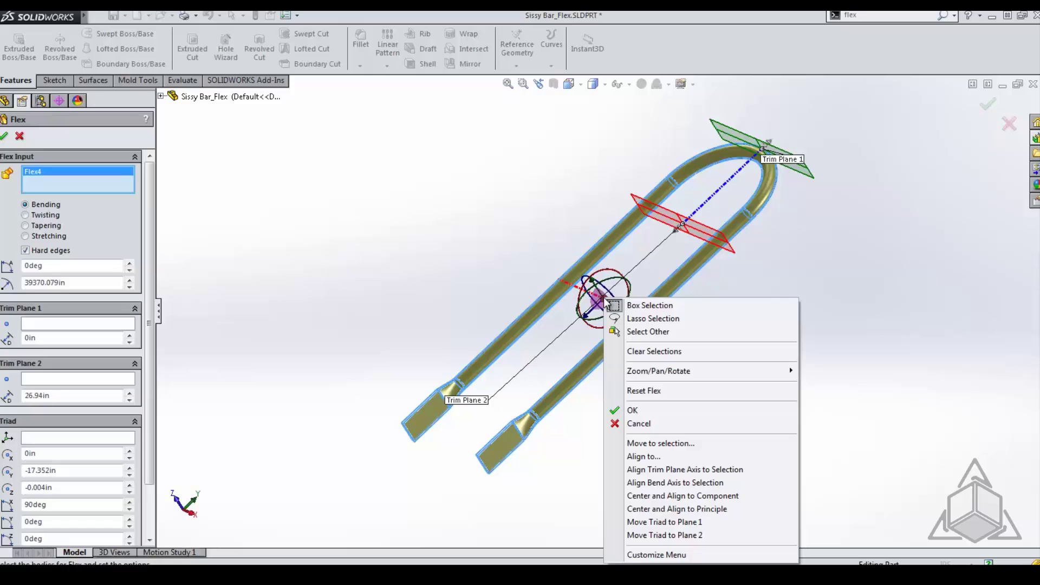
left_click(672, 535)
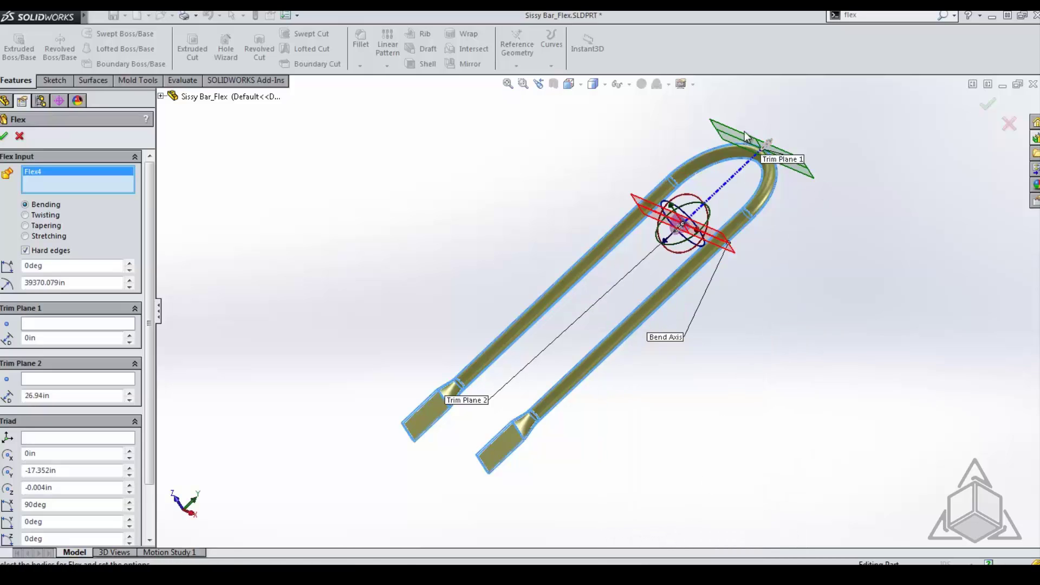
left_click_drag(745, 140, 792, 259)
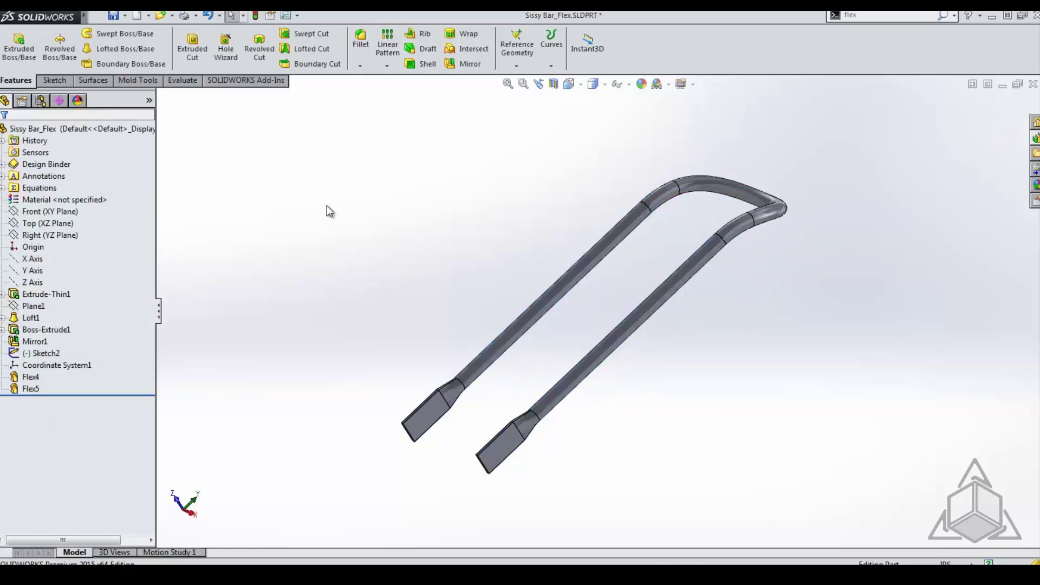
key("ctrl+b")
In the Sissy Bar part, adjust Flex6's bend angle and accept the edit.
key("ctrl+Tab")
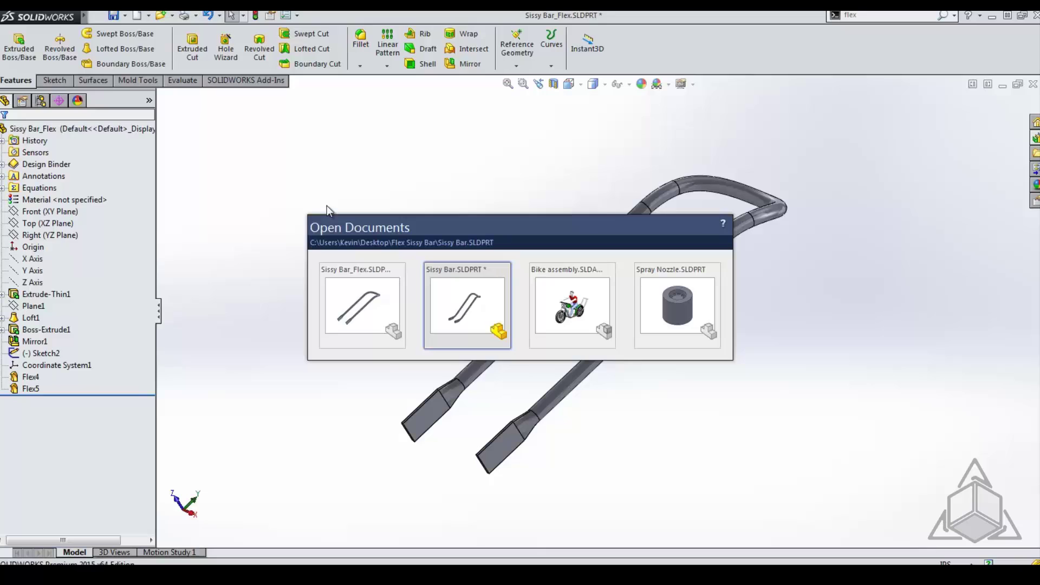
right_click(33, 415)
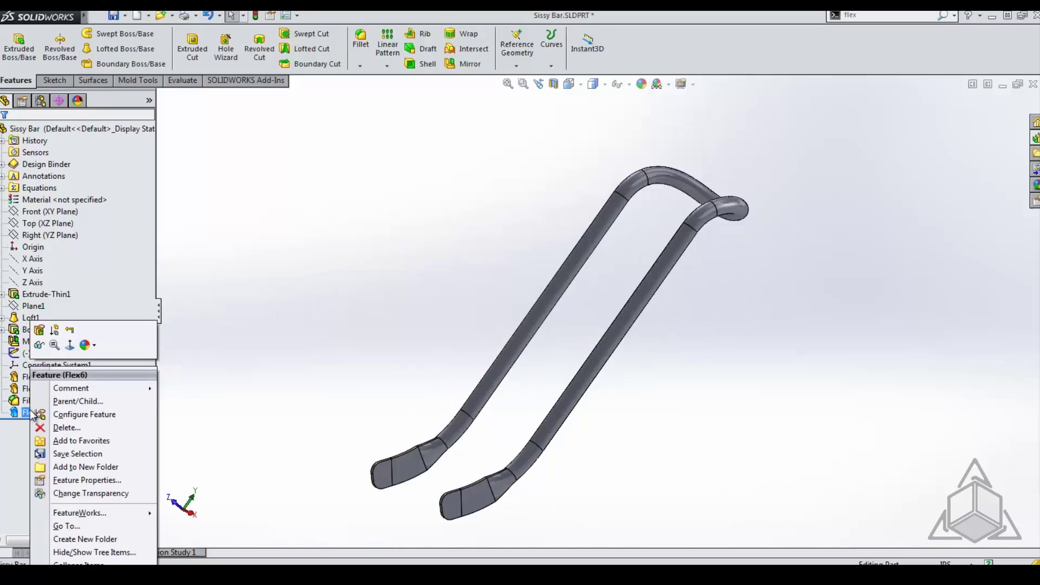
left_click(54, 353)
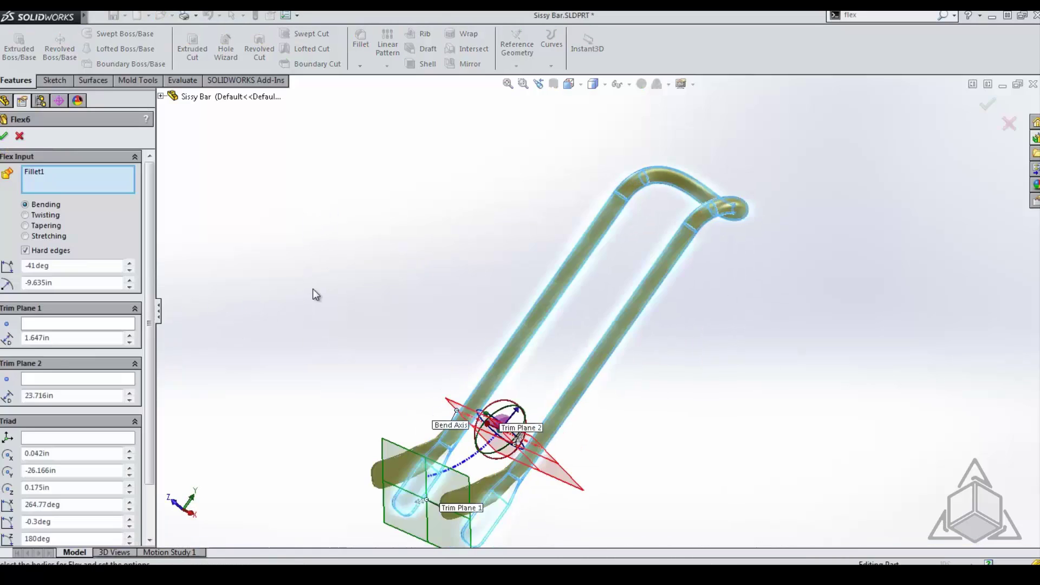
left_click(128, 263)
left_click(130, 271)
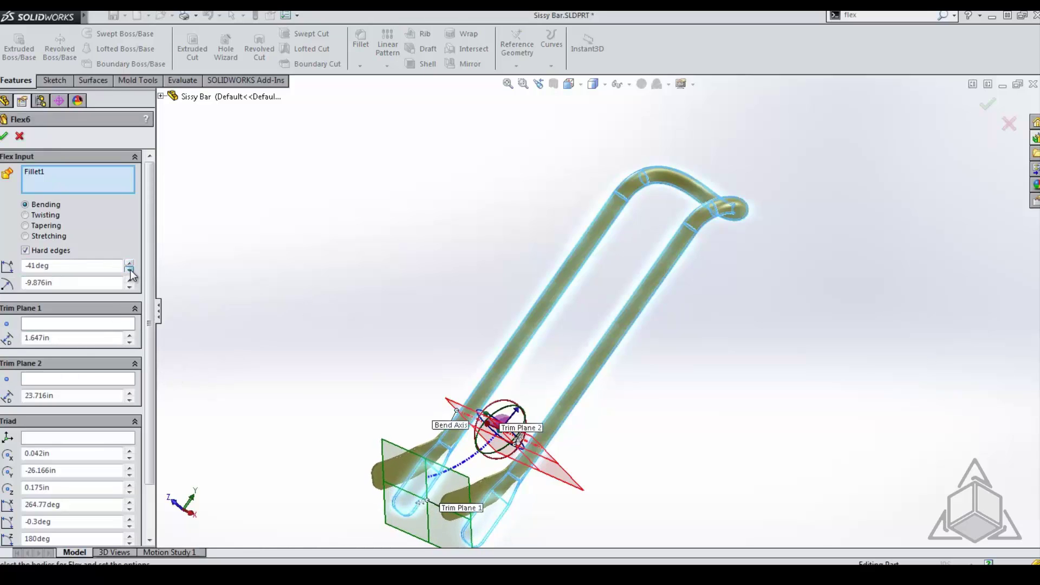
left_click(5, 135)
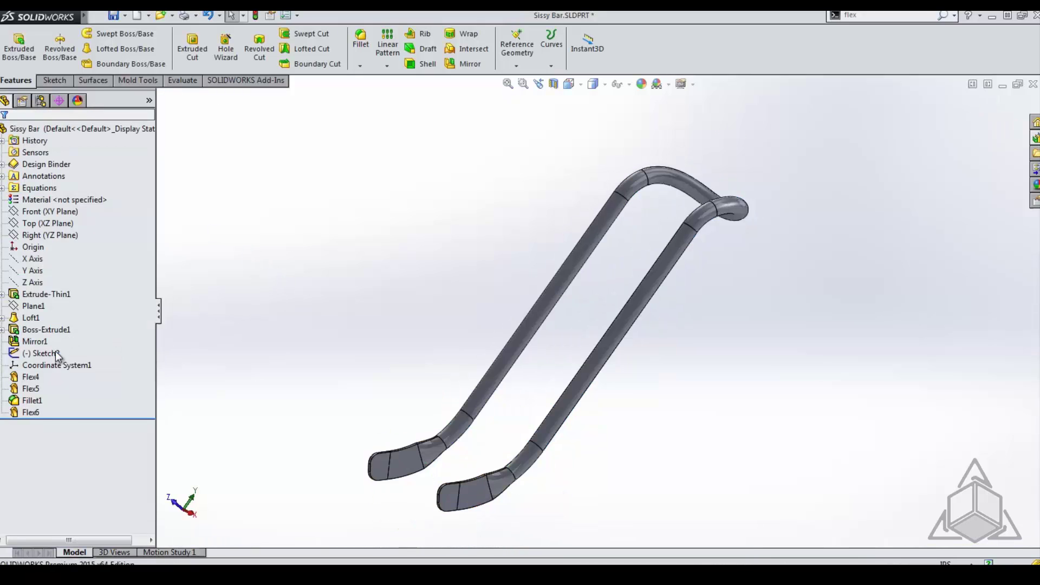
Inspect Flex4's dimensions from a near-front view, hide them, and move to Spray Nozzle.
left_click(31, 377)
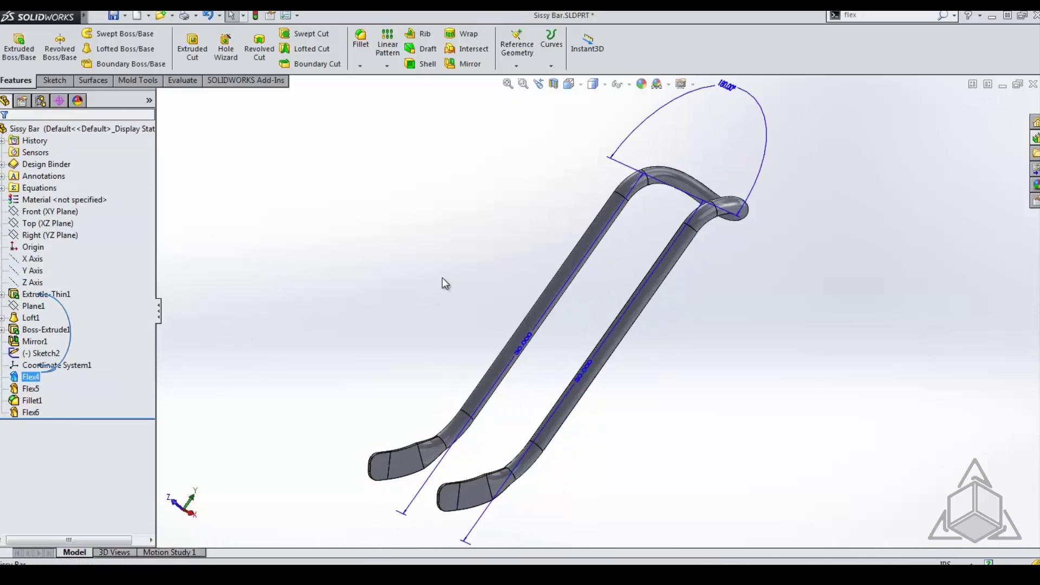
middle_click_drag(528, 278, 623, 352)
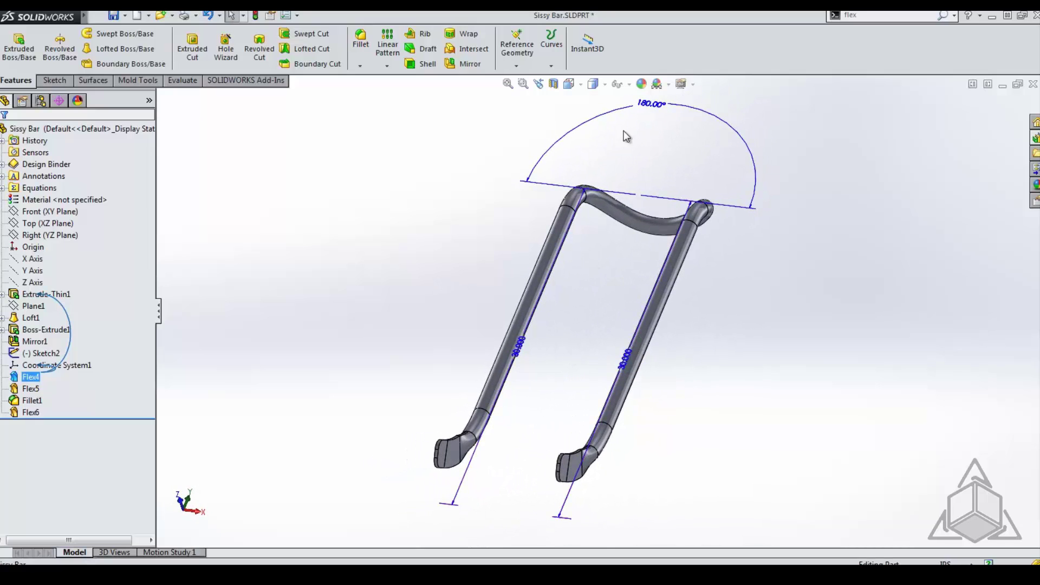
left_click(380, 240)
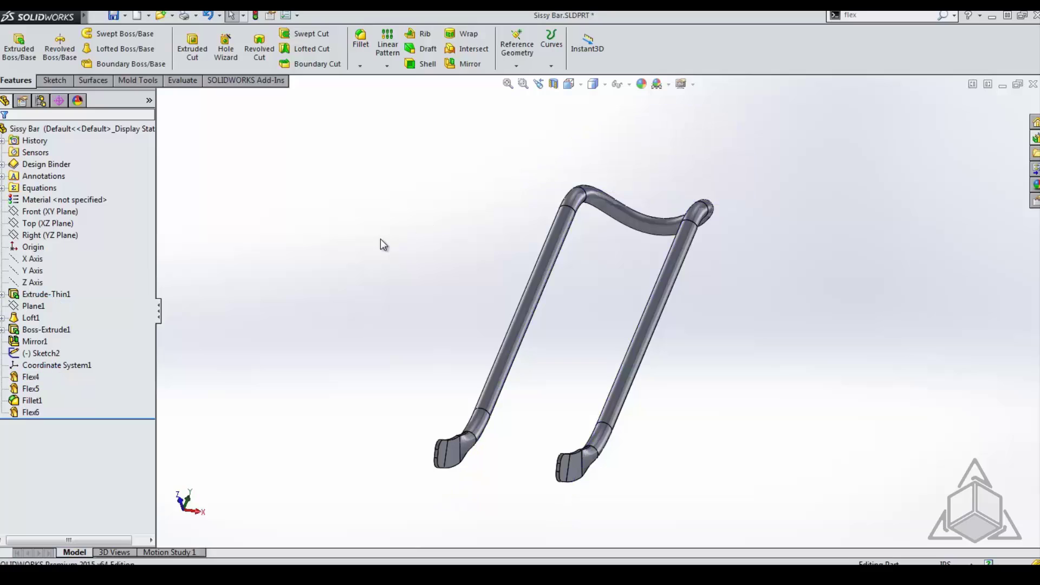
key("ctrl+Tab")
key("ctrl+Tab")
key("ctrl+Tab")
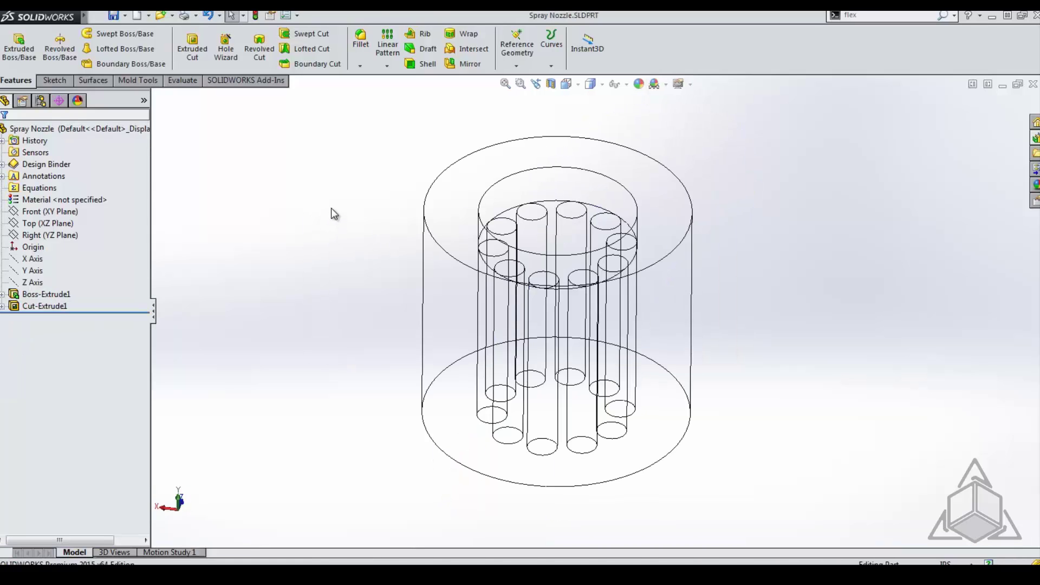
Start a Twisting Flex on the Spray Nozzle body.
key("s")
left_click(421, 222)
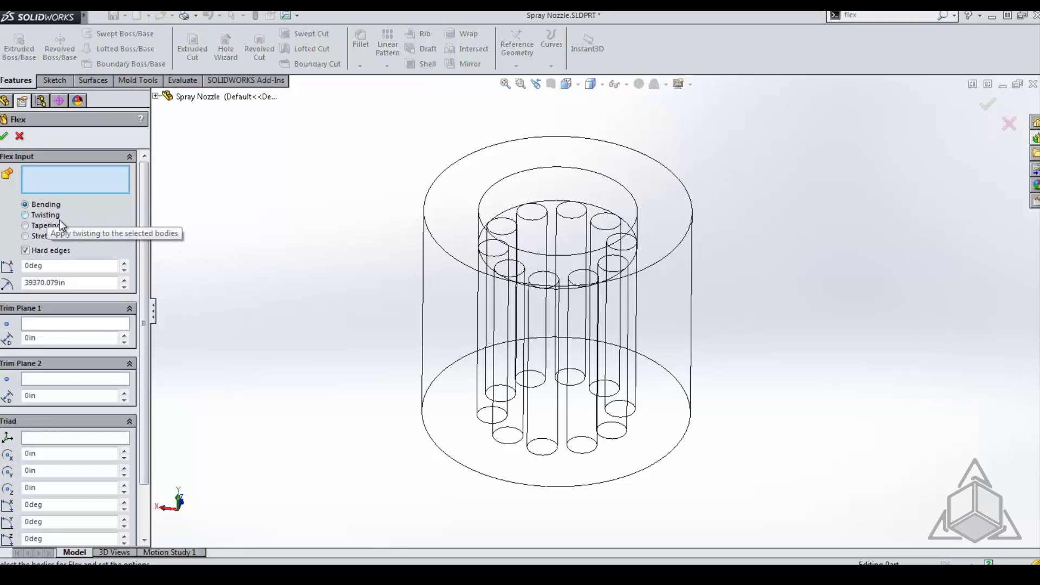
left_click(25, 215)
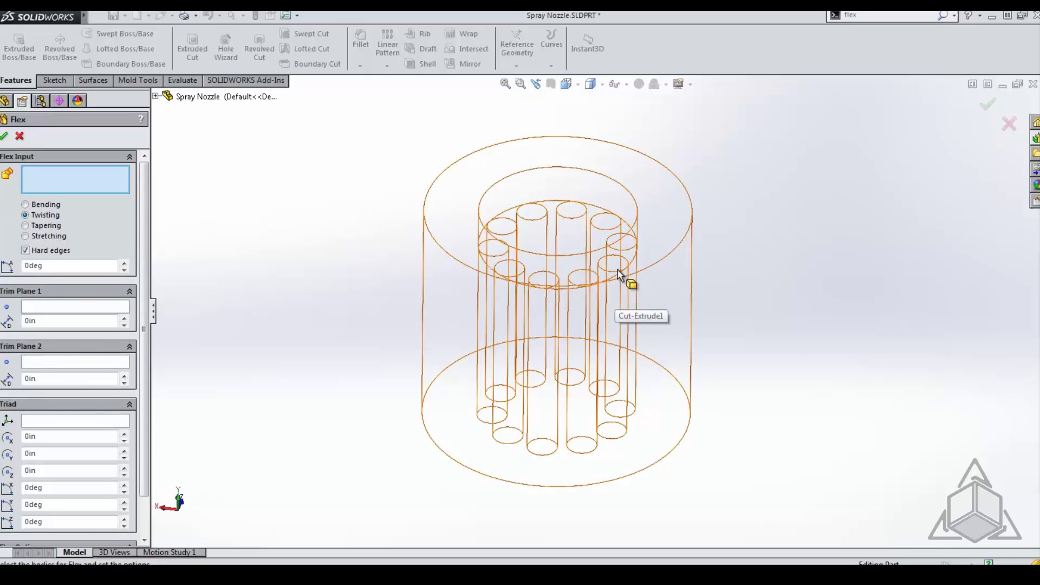
left_click(440, 273)
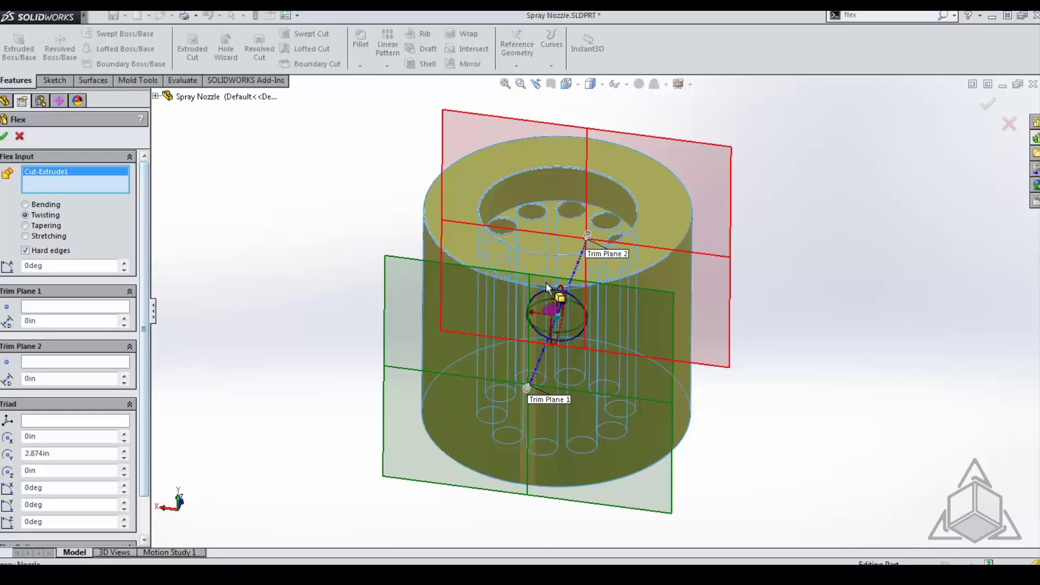
middle_click_drag(615, 341, 586, 290)
mouse_move(586, 291)
left_mouse_down()
mouse_move(506, 302)
mouse_move(575, 300)
mouse_move(539, 287)
mouse_move(531, 294)
left_mouse_up()
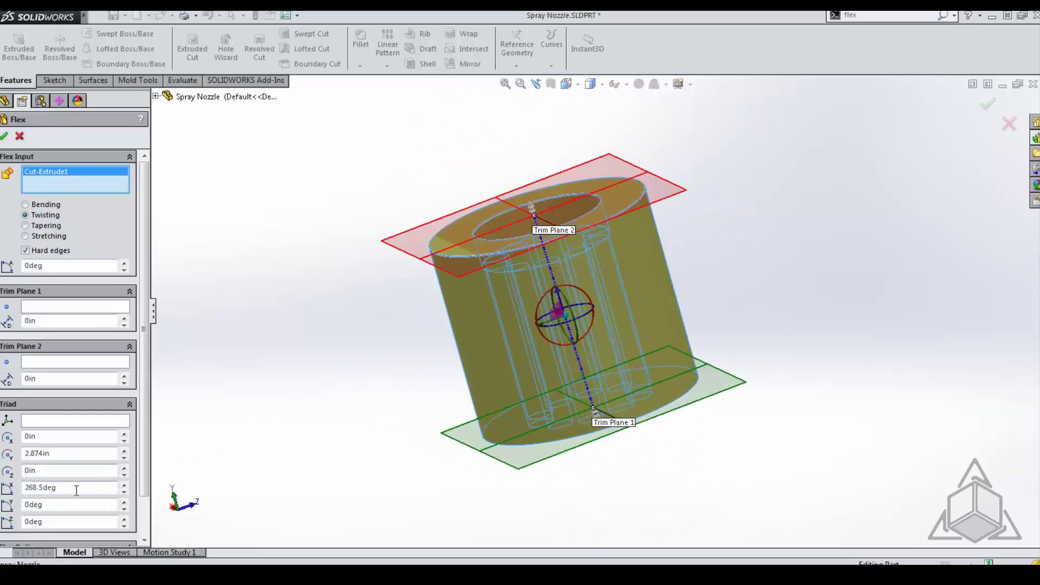
Rotate the triad to 270deg, set a 90deg twist angle, and accept it as Flex2.
left_click_drag(74, 487, 3, 487)
type("270")
key("Return")
left_click(78, 264)
type("90")
key("Return")
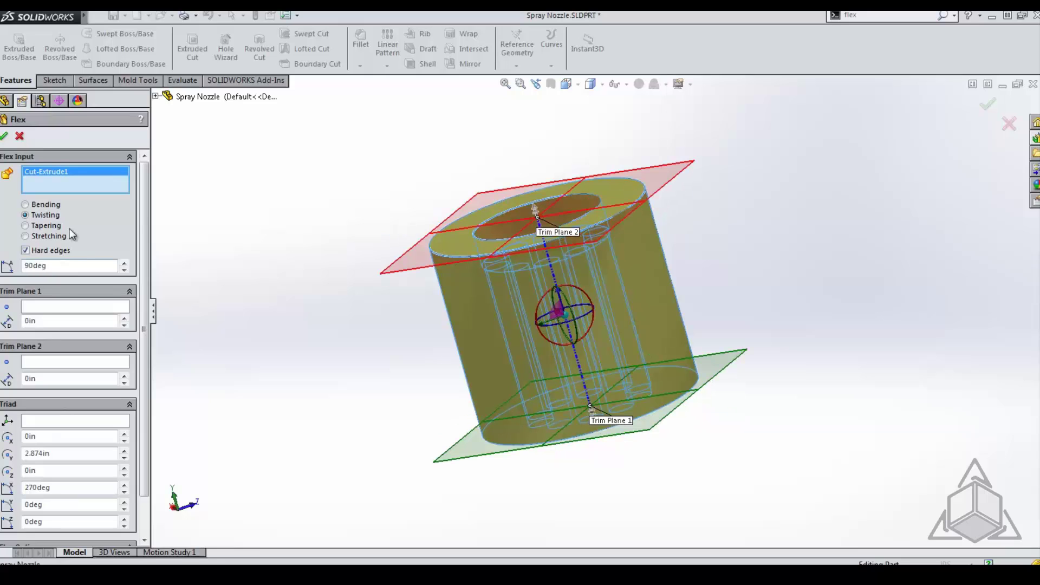
left_click(5, 136)
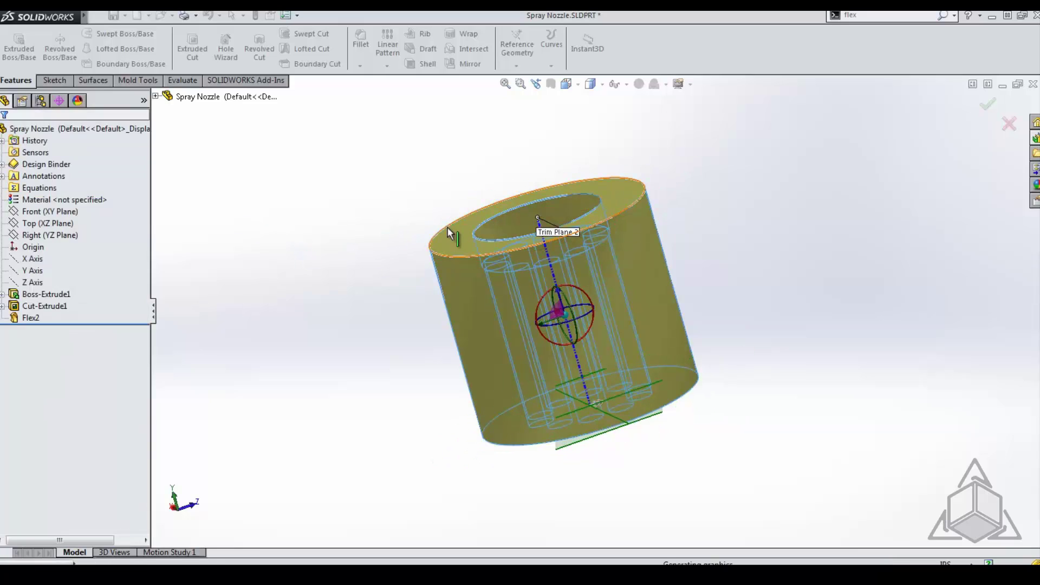
Display the twisted nozzle Shaded With Edges.
middle_click_drag(534, 239, 571, 255)
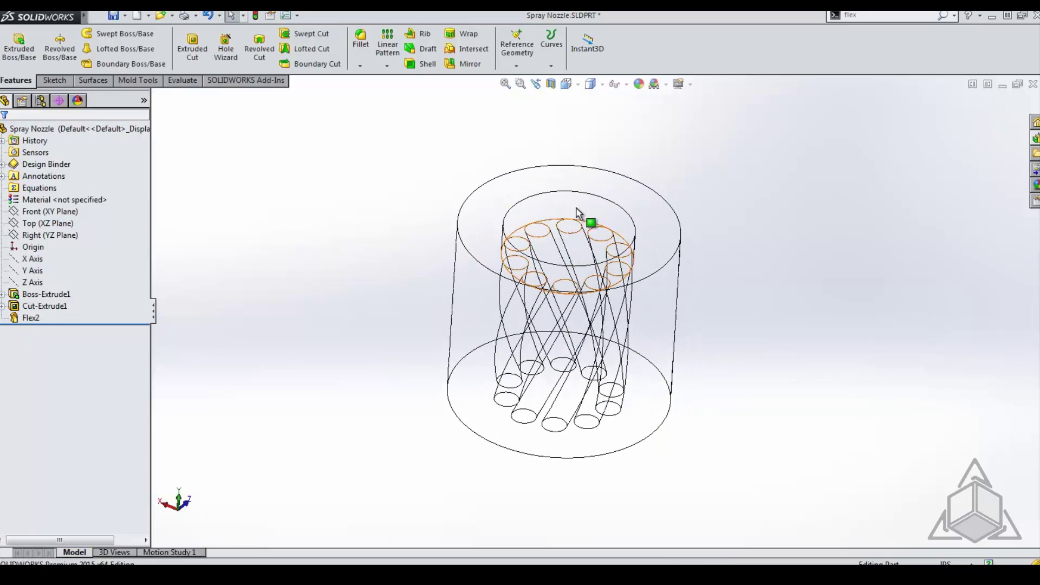
left_click(601, 84)
left_click(594, 101)
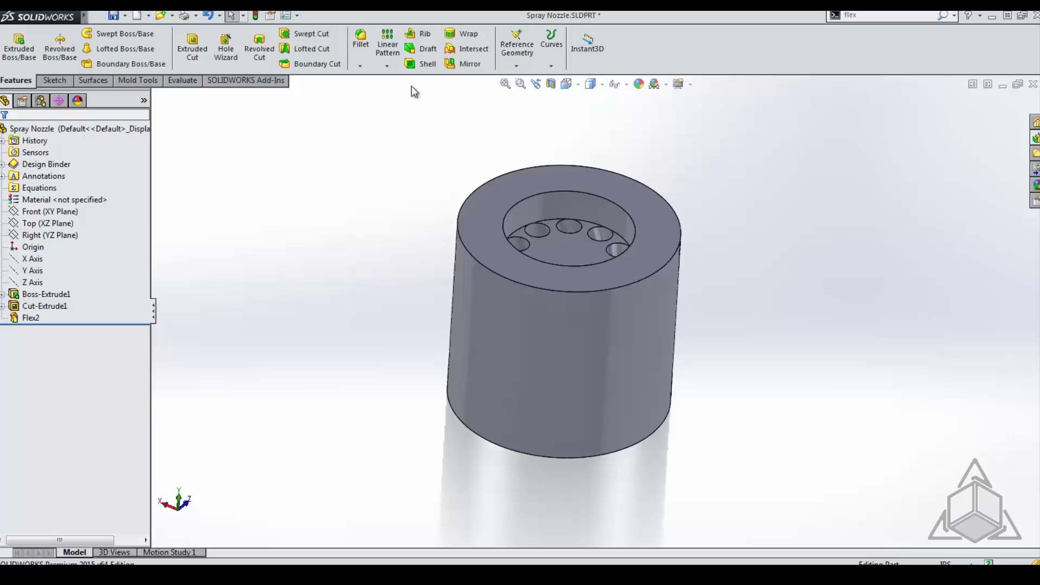
Start a Tapering Flex on the nozzle body with the triad rotated 90deg about X.
key("s")
left_click(452, 144)
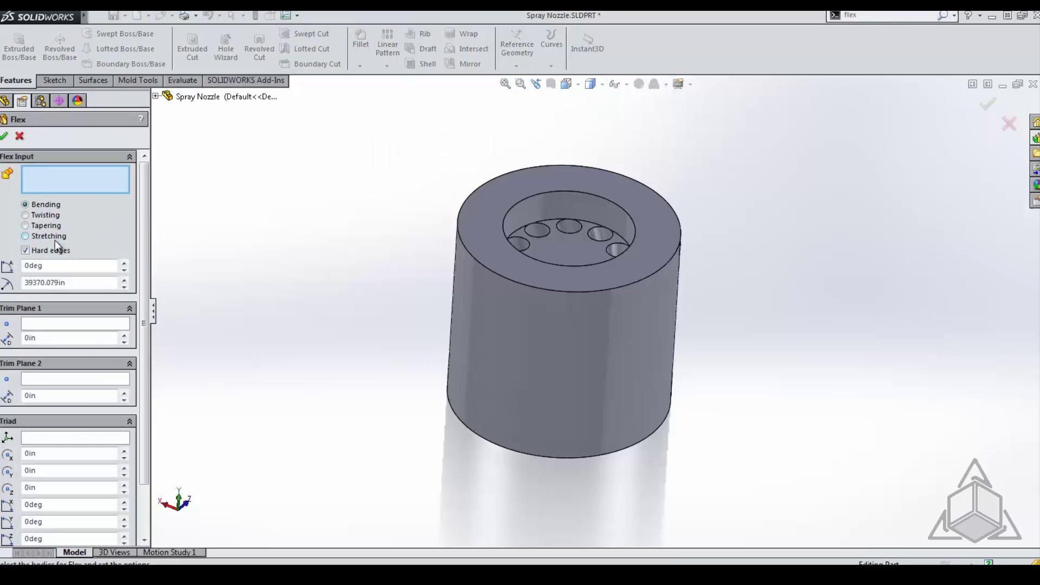
left_click(26, 225)
left_click(538, 303)
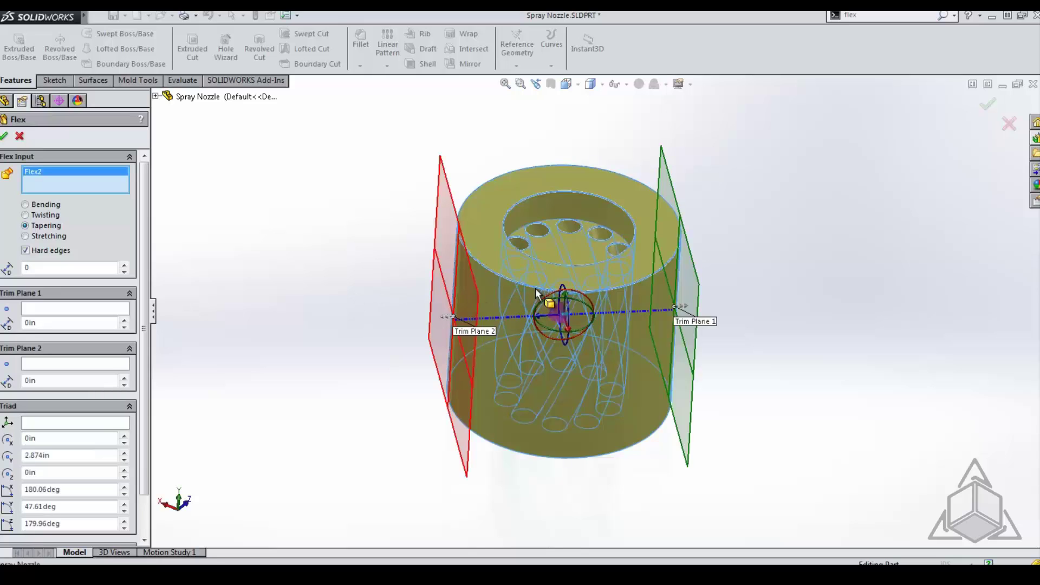
left_click_drag(553, 294, 515, 337)
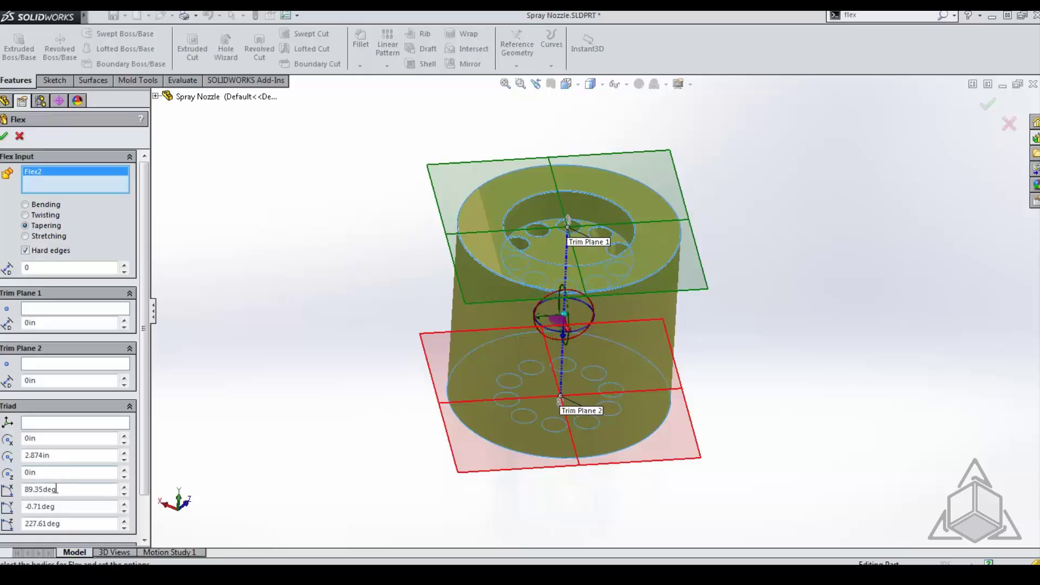
double_click(57, 489)
type("9")
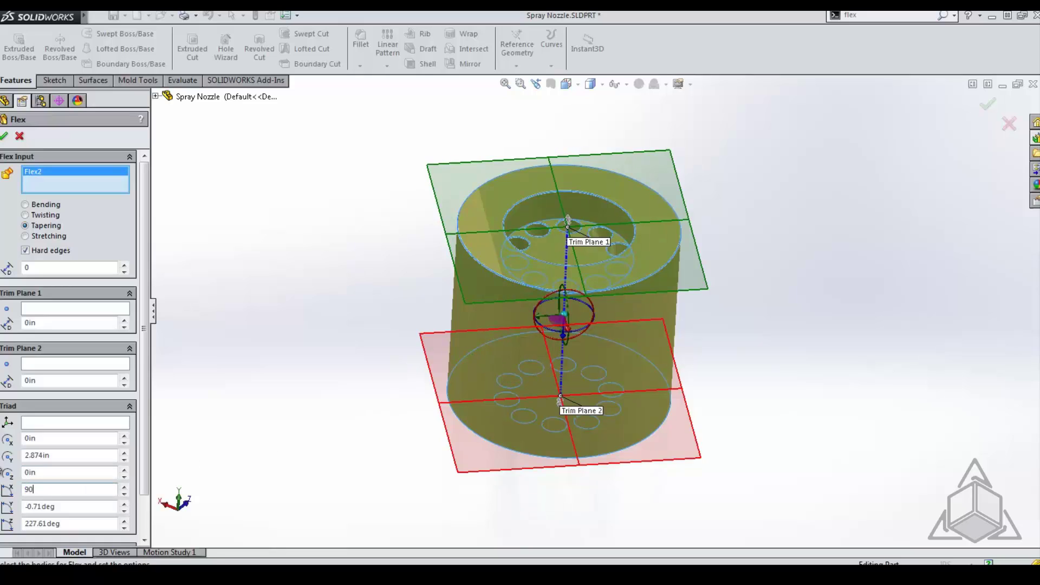
type("0")
key("Return")
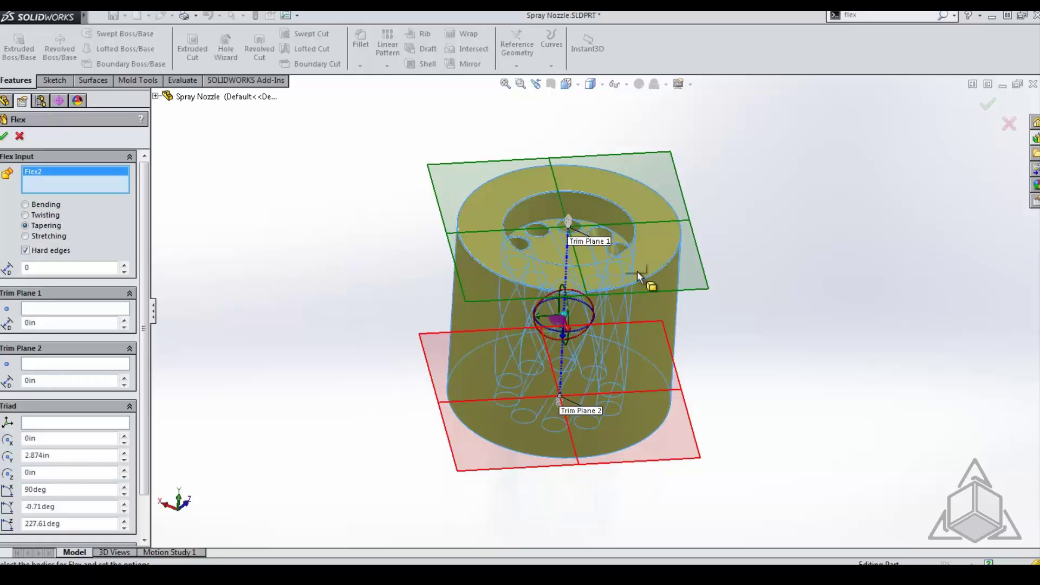
Set taper factor 0.3, lower Trim Plane 1 to 3.054in, and accept the taper.
middle_click_drag(768, 363, 711, 263)
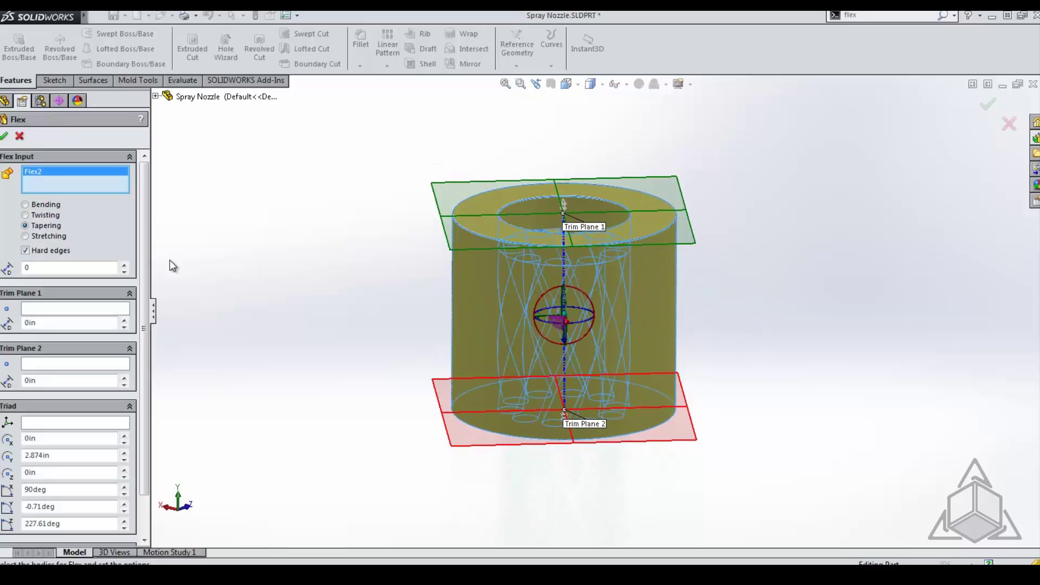
left_click(124, 265)
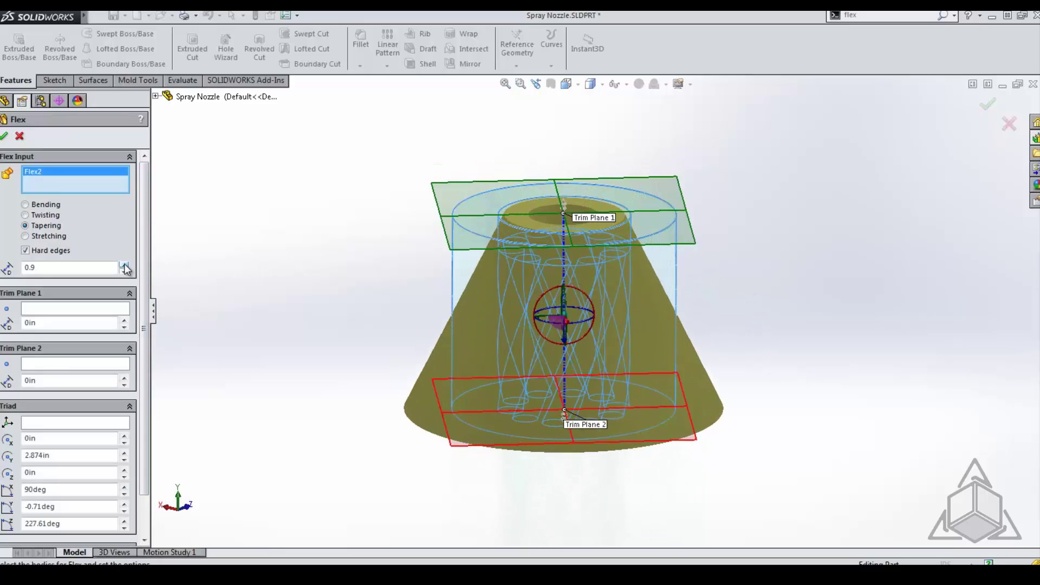
left_click(123, 272)
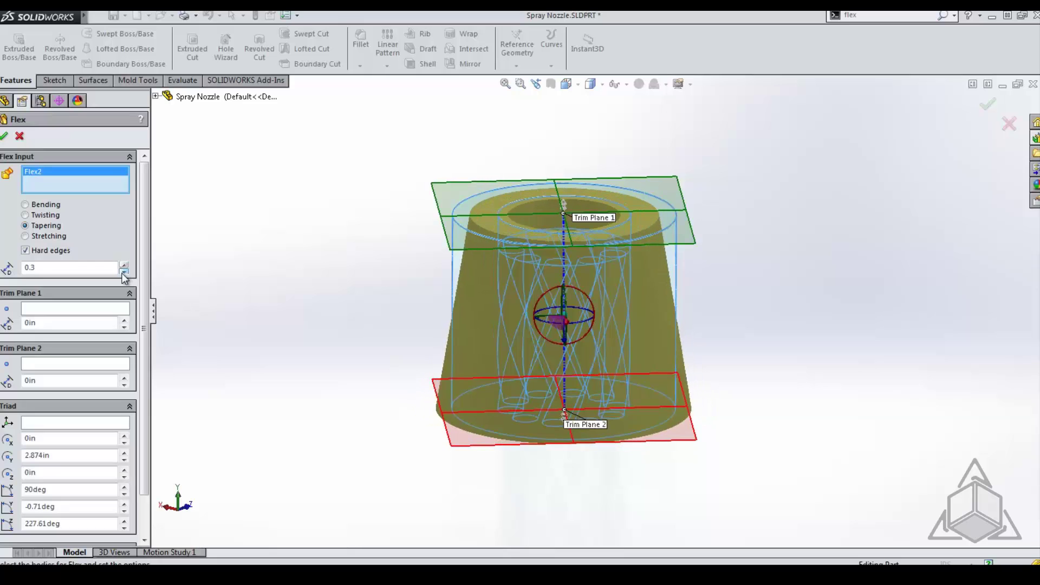
left_click_drag(564, 206, 561, 306)
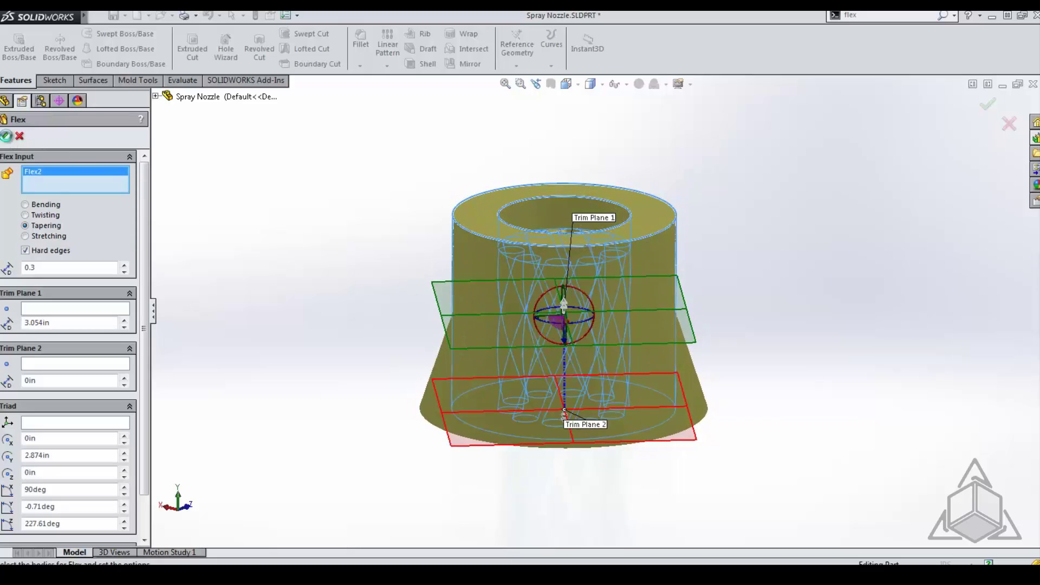
left_click(7, 135)
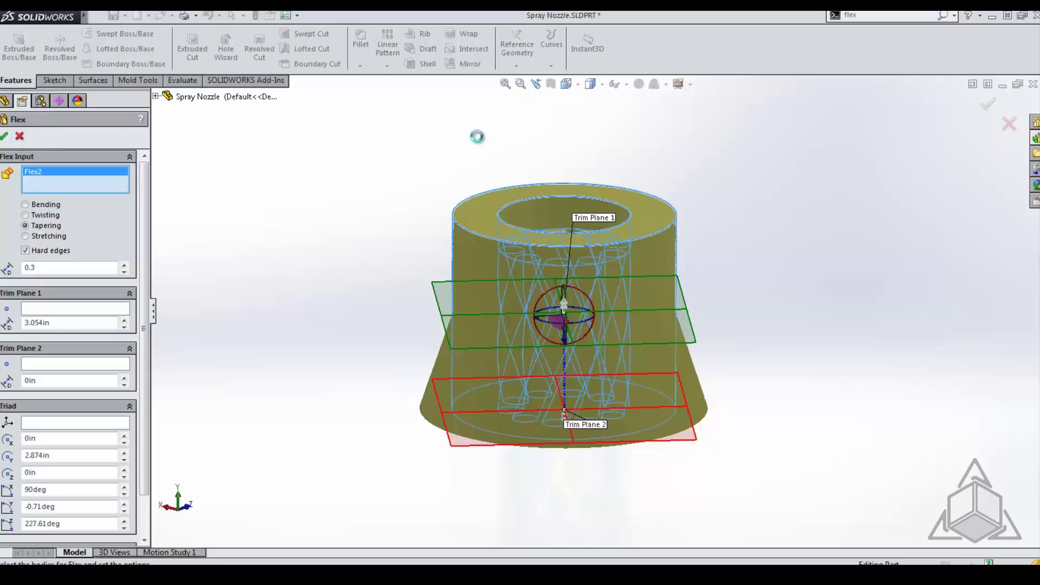